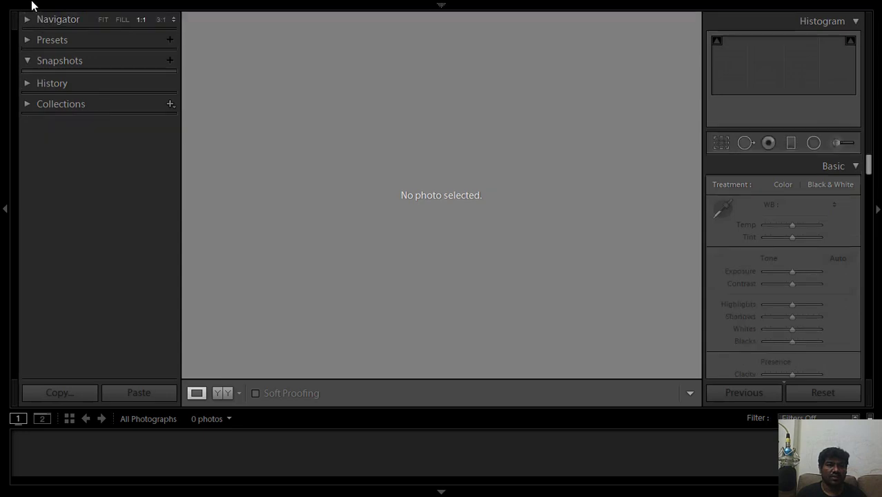
Browse the menus and identity plate options, then restore the top module picker panel.
click(32, 5)
click(450, 4)
click(14, 6)
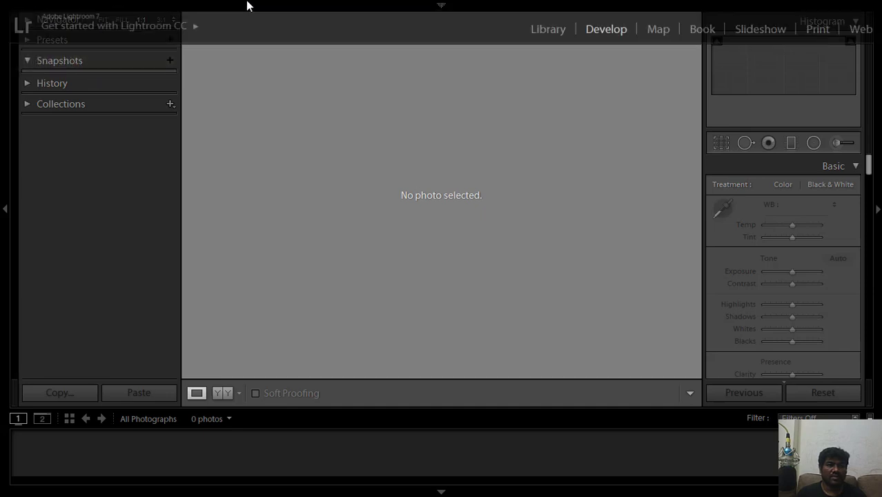
key(F5)
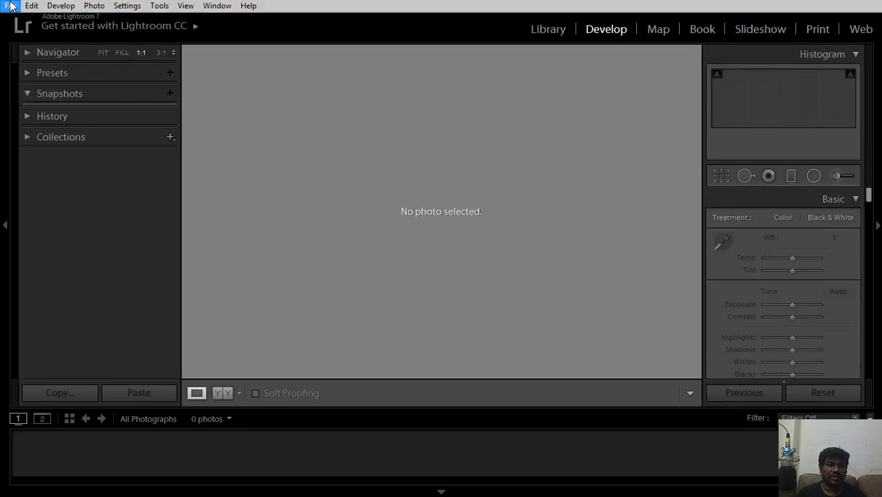
Start an import with the lightroom class 3 folder as the source.
click(10, 6)
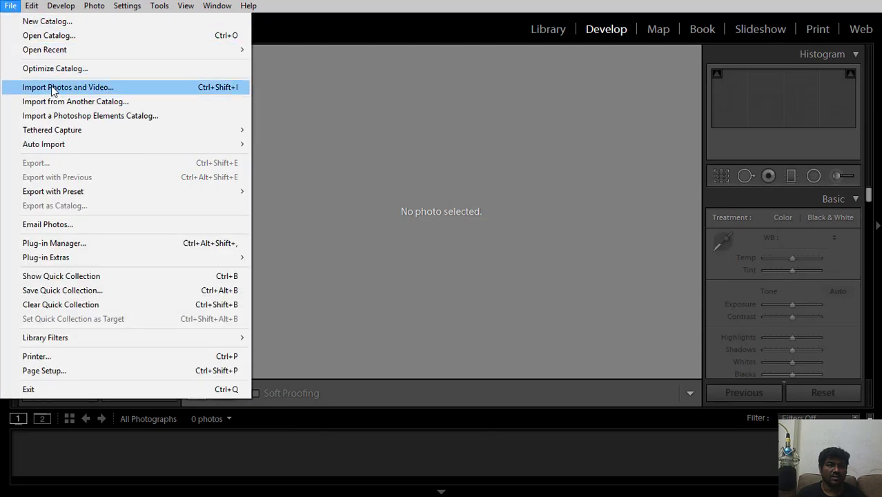
click(52, 88)
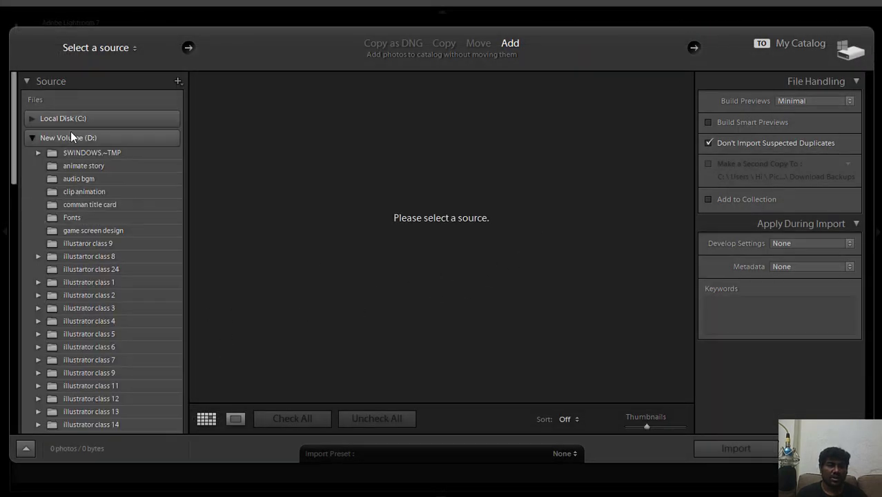
scroll(72, 272, down, 3)
scroll(71, 273, down, 7)
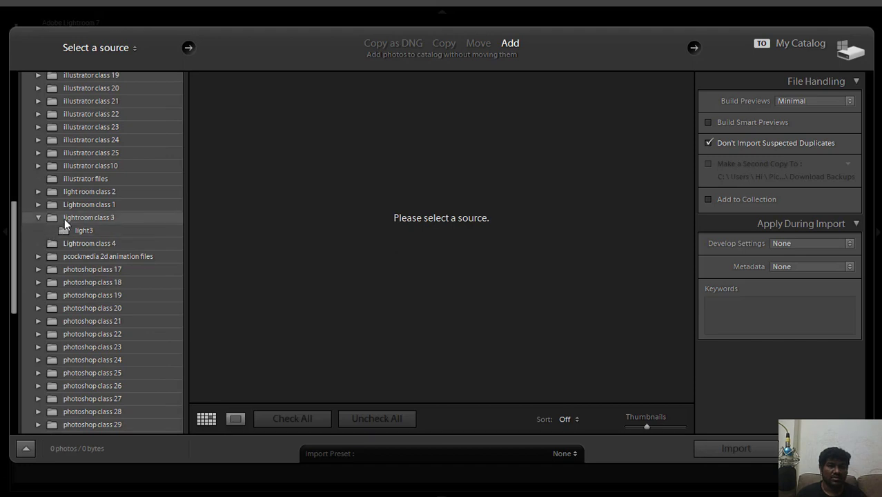
click(64, 218)
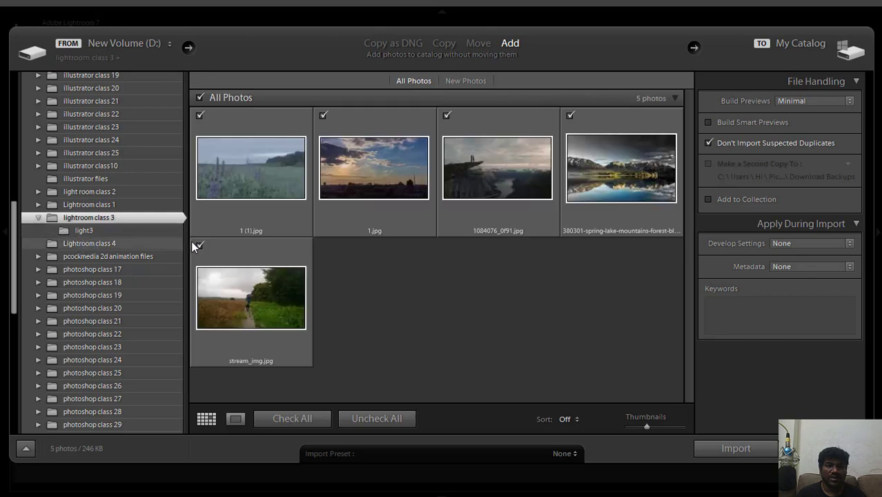
Uncheck the mountain-lake photo, keeping 1.jpg and the other three checked.
click(324, 117)
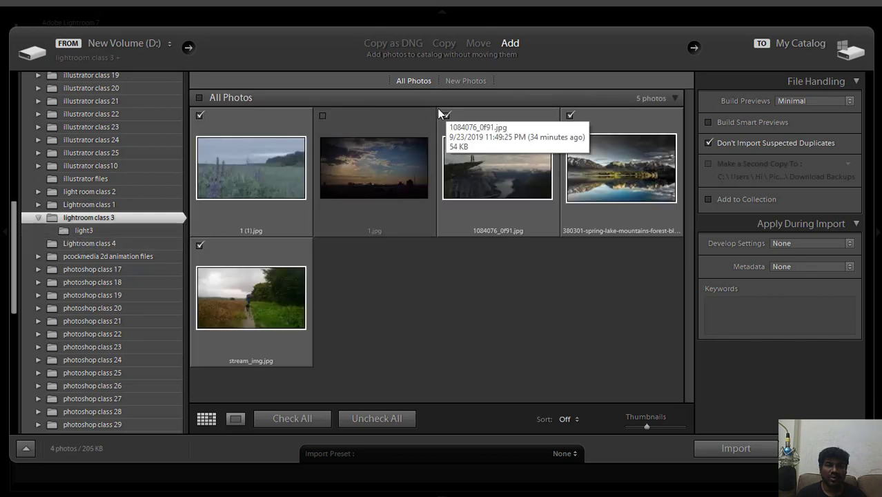
click(571, 116)
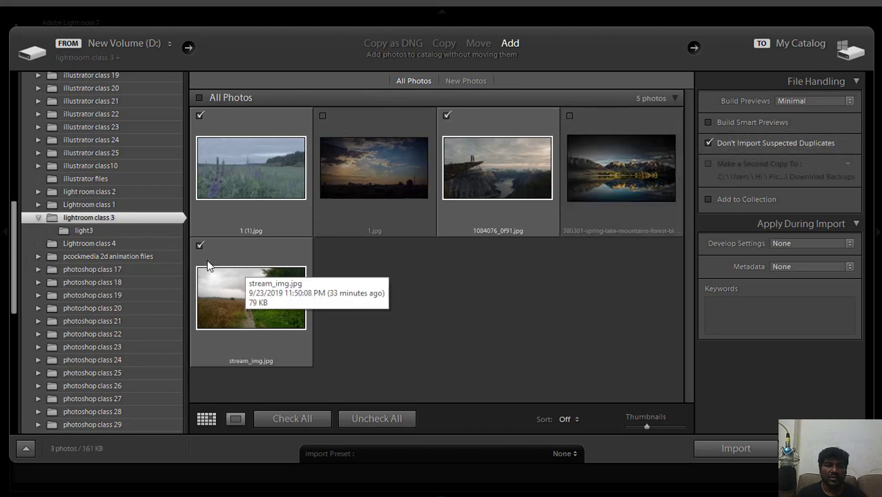
click(324, 115)
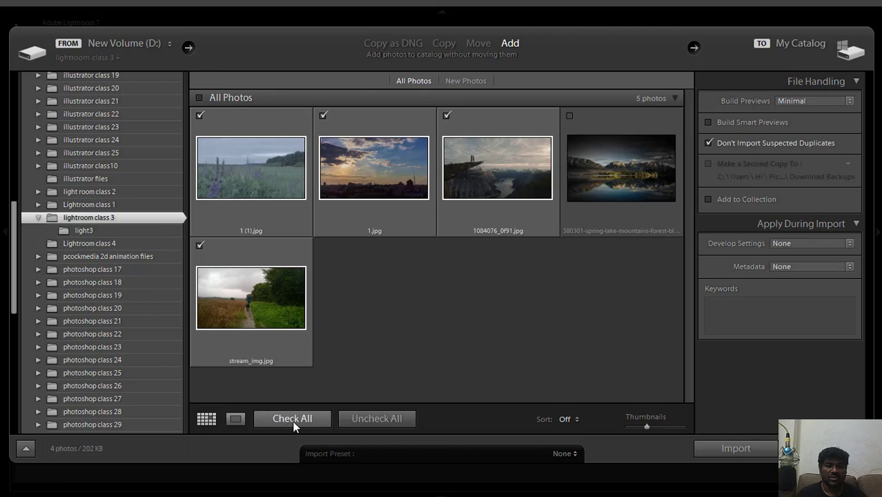
Import the four checked photos into the catalog and pin the right panel open.
click(731, 449)
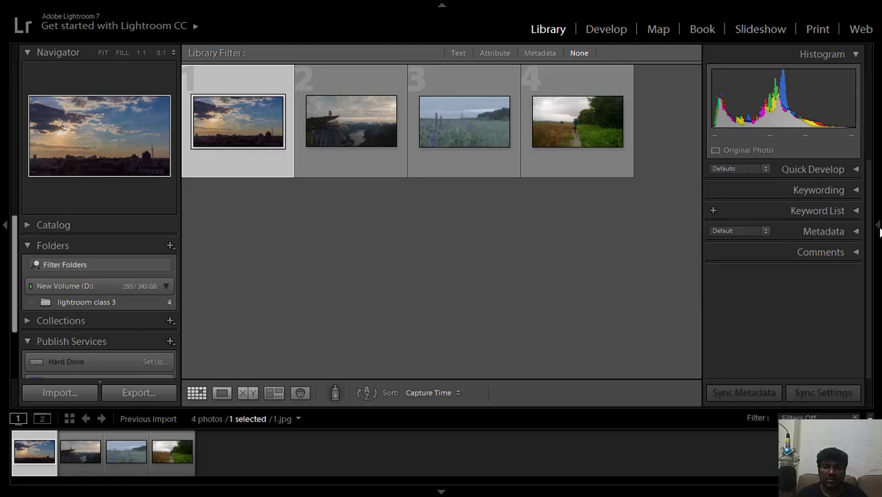
click(879, 231)
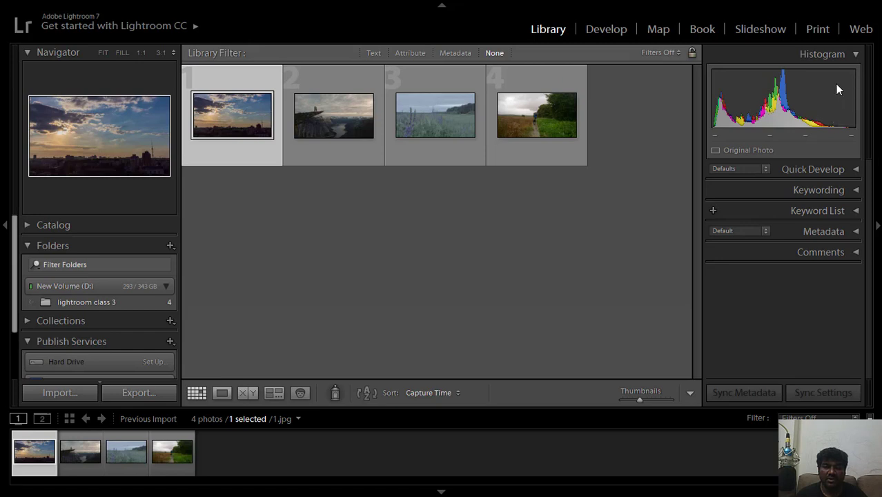
Open 1.jpg in Develop and inspect the sky at Fit, 1:1 and 3:1 zoom.
click(611, 32)
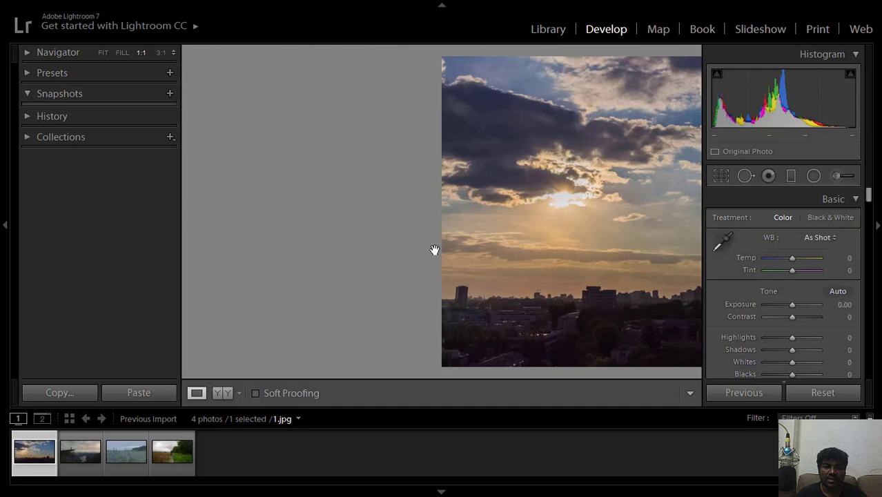
click(344, 350)
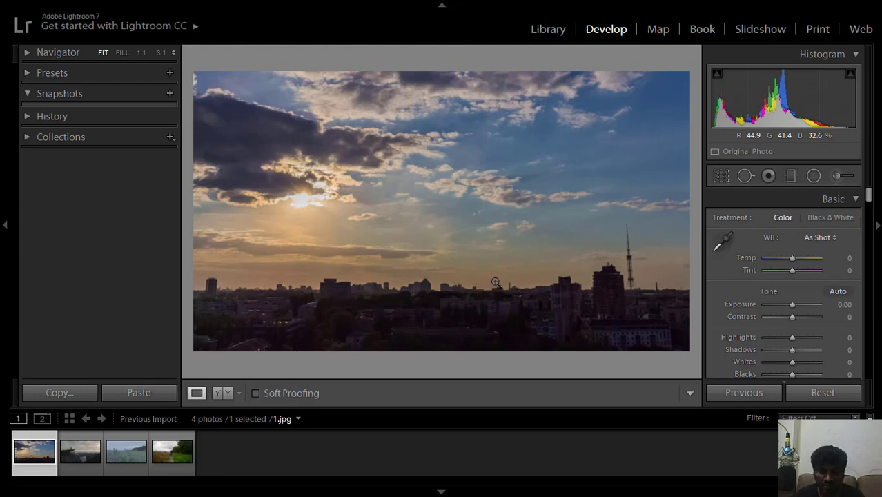
click(496, 283)
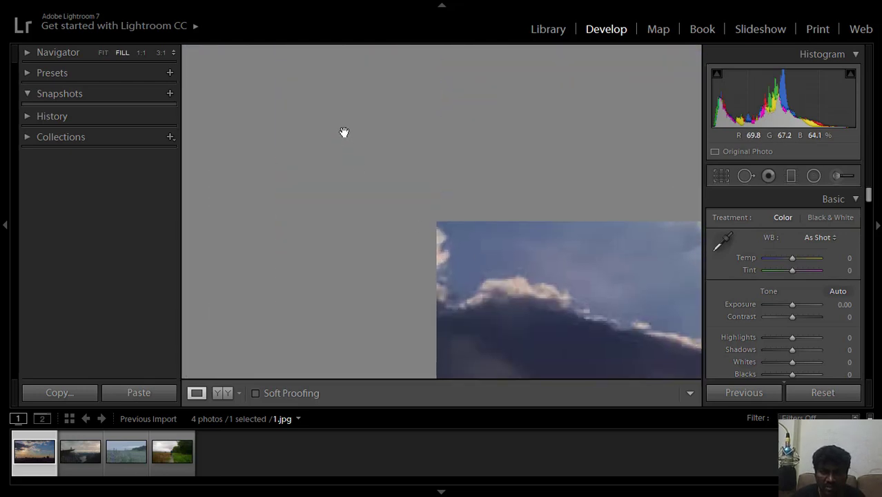
click(344, 132)
click(497, 296)
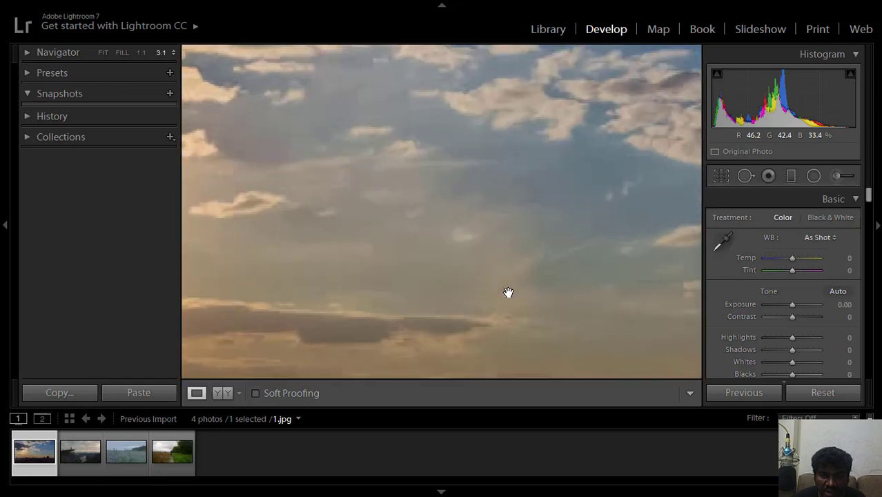
click(504, 290)
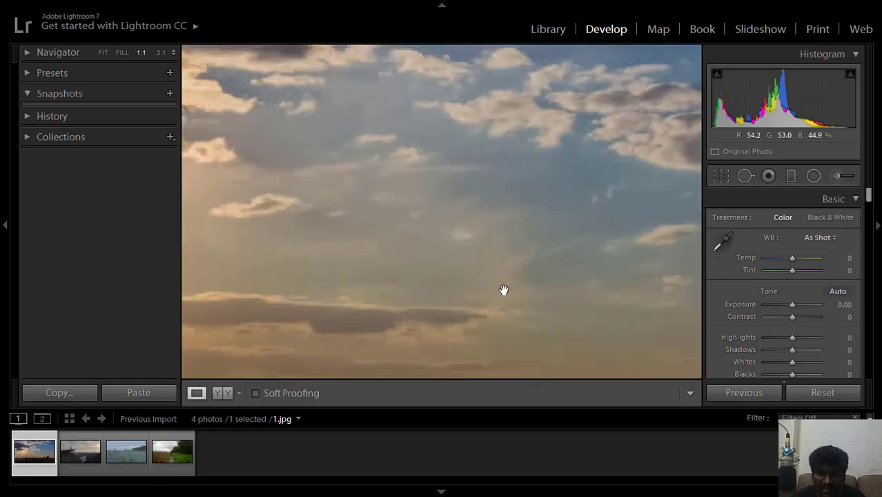
click(508, 290)
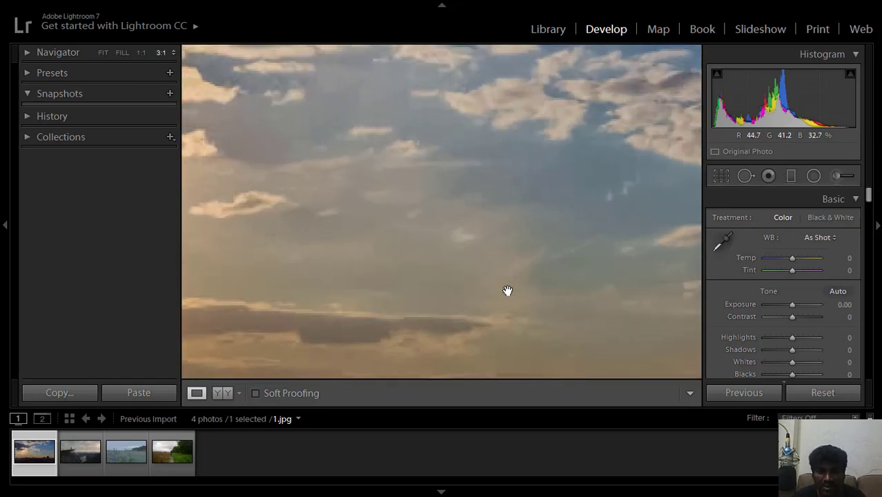
click(509, 292)
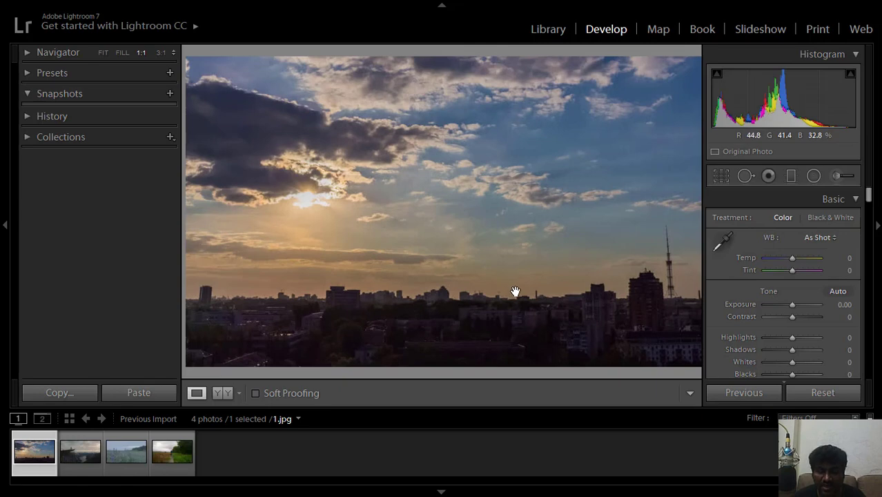
click(515, 291)
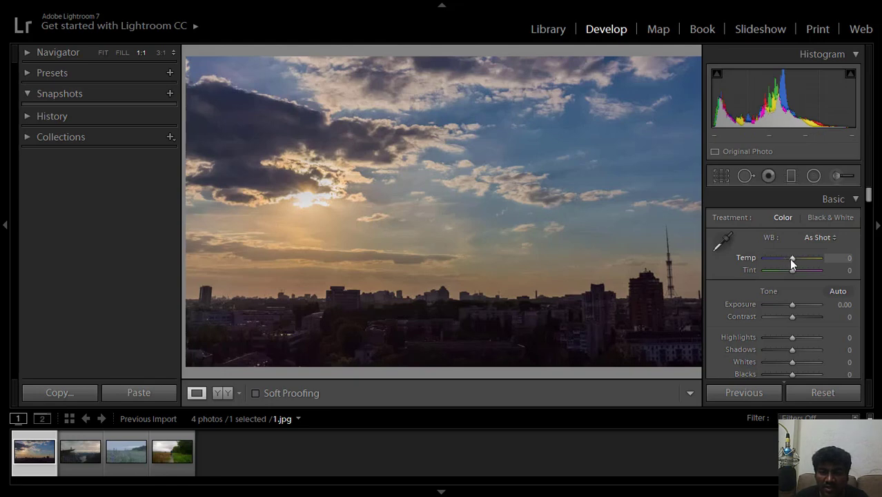
Warm the white balance with the sliders to Temp +31 and Tint +21.
drag(791, 260, 800, 258)
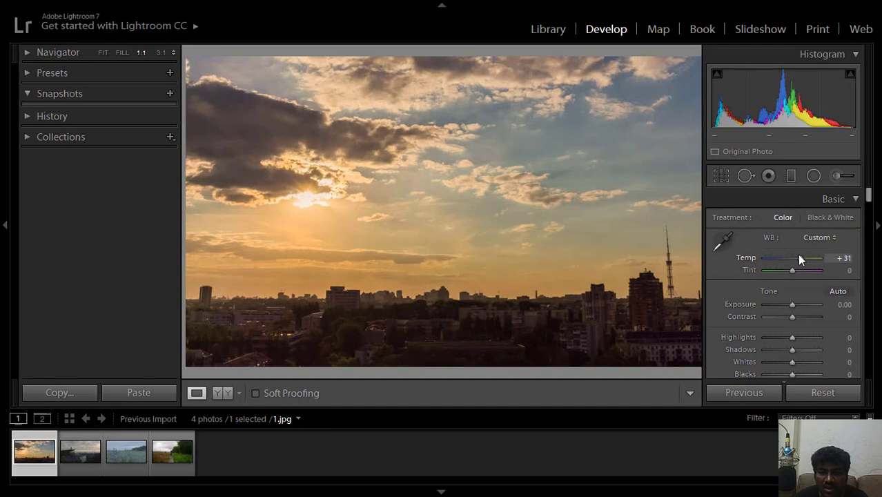
drag(793, 270, 787, 270)
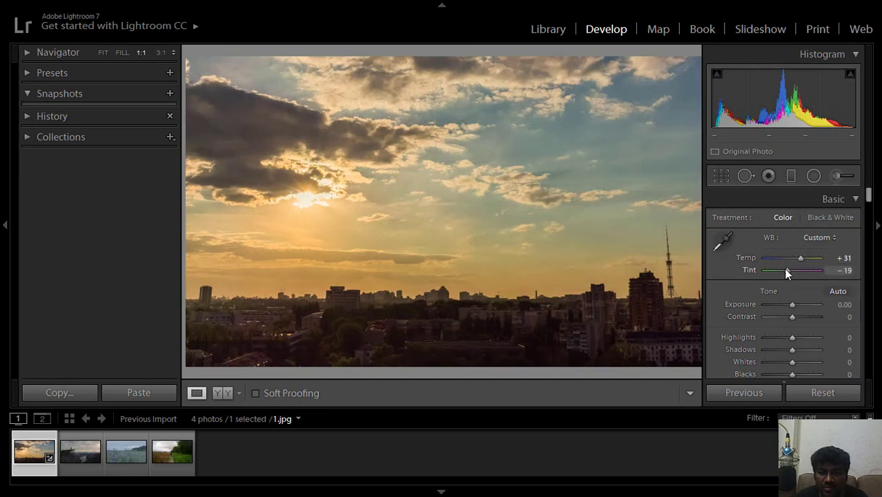
drag(786, 270, 798, 275)
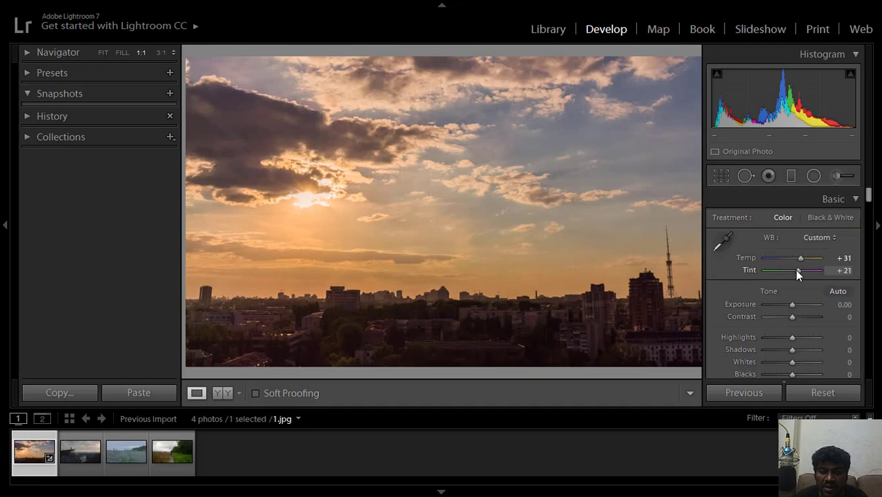
Sample white balance from the sky three times, then reset Temp and Tint to 0.
click(723, 242)
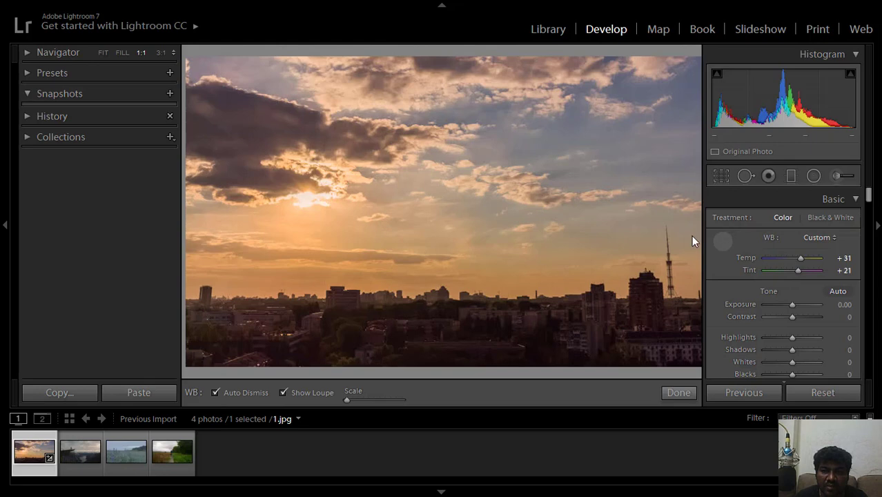
click(637, 153)
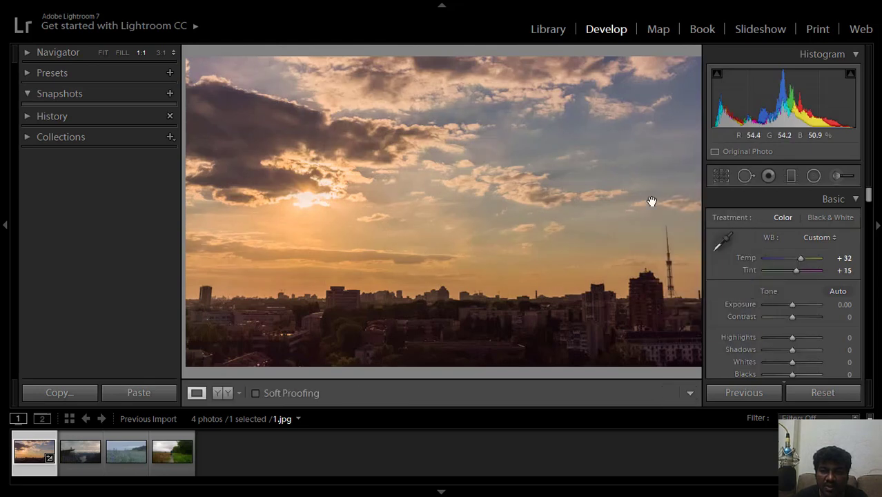
click(721, 243)
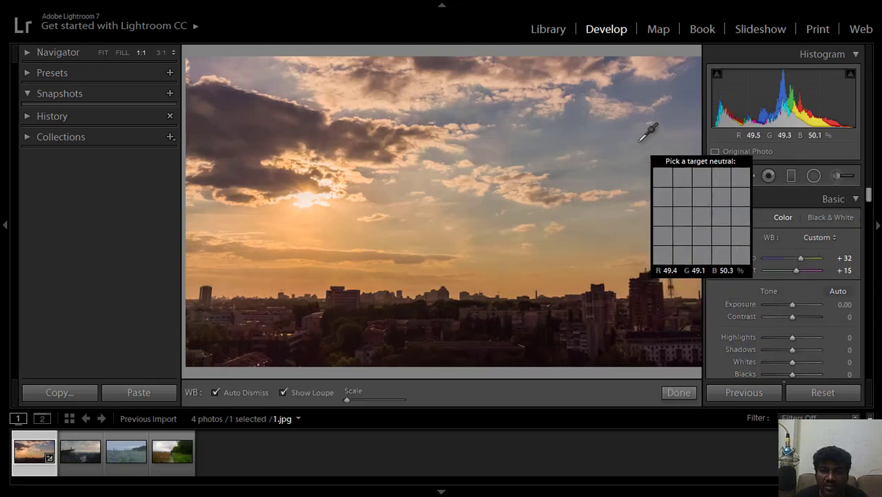
click(634, 146)
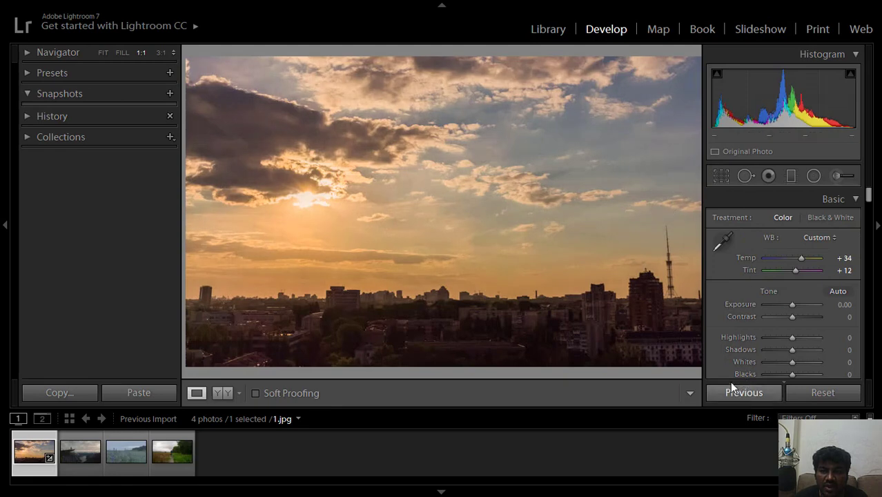
click(722, 243)
click(518, 220)
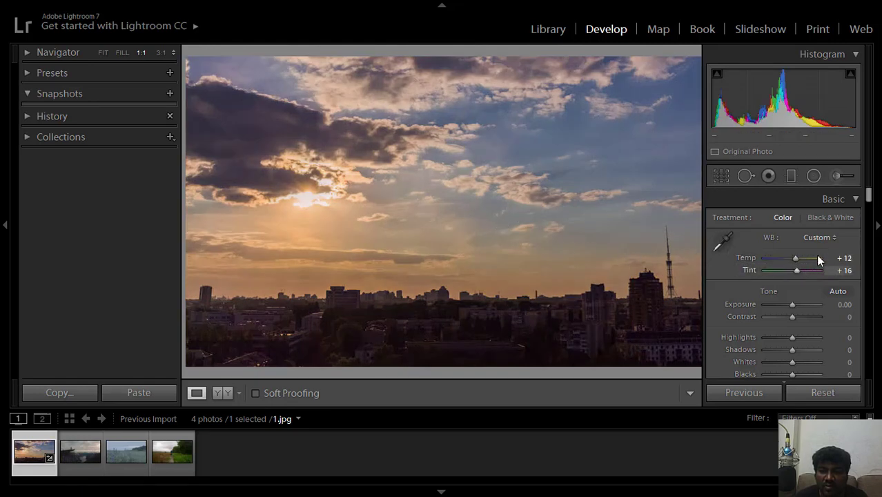
double_click(743, 257)
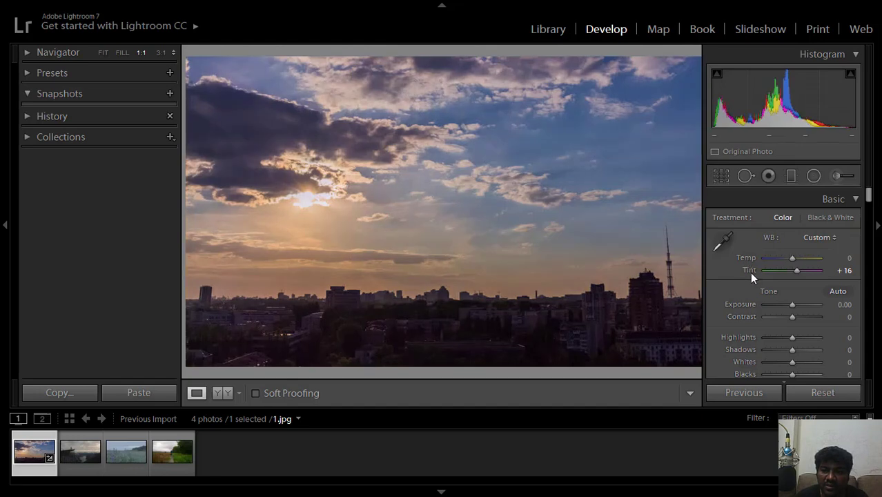
double_click(750, 270)
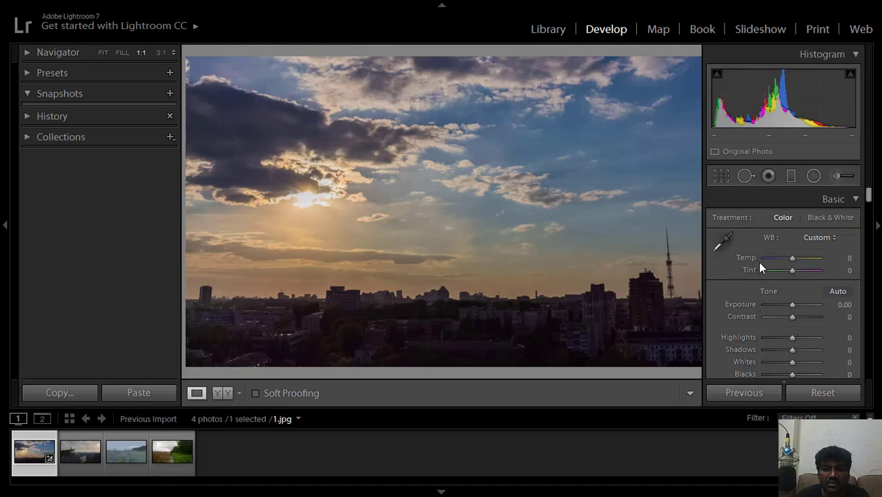
Sample sky points with the WB eyedropper and settle on Temp +19, Tint +12.
click(724, 241)
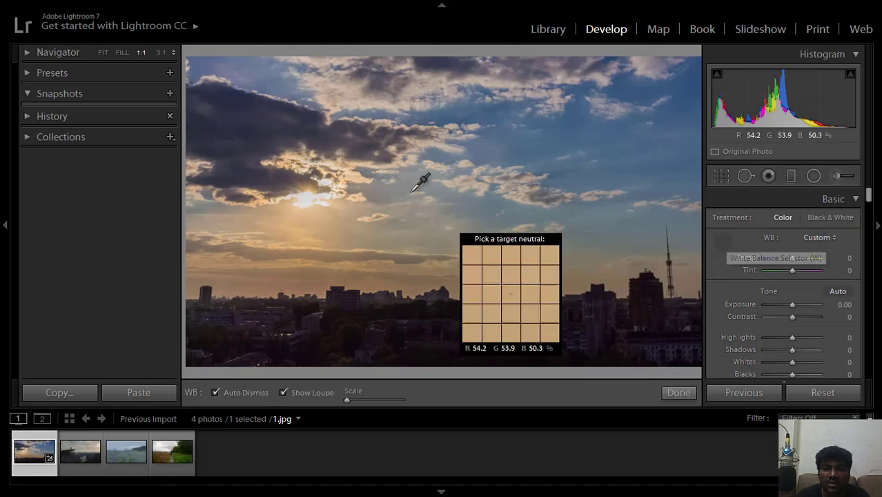
click(311, 213)
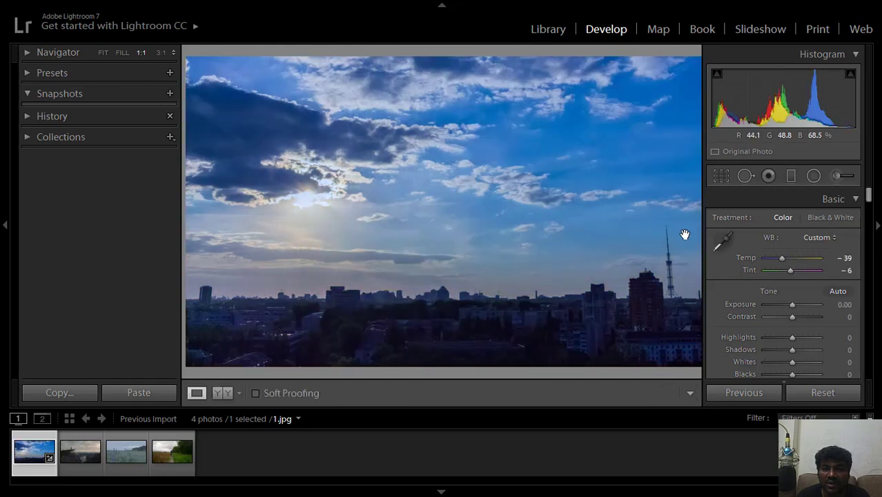
click(723, 241)
click(525, 170)
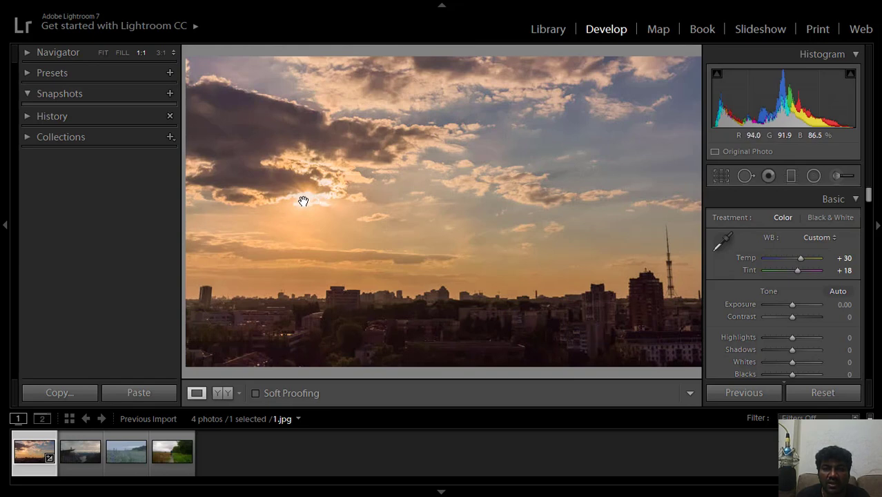
click(723, 241)
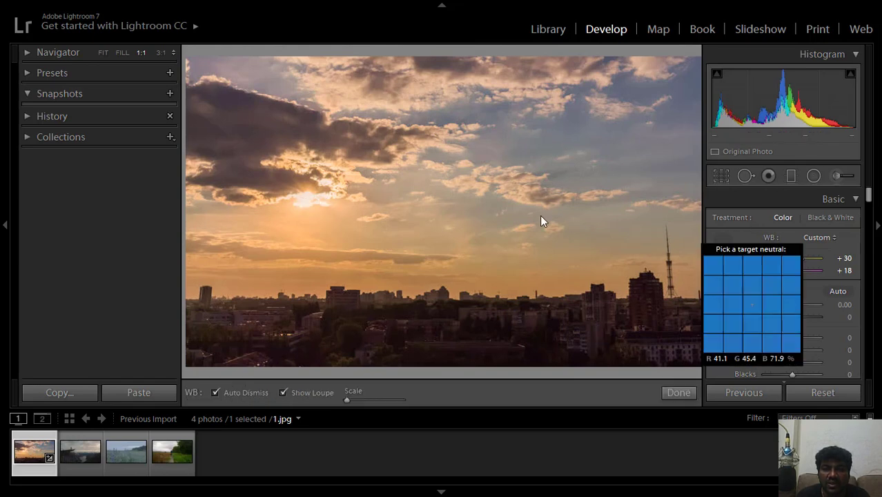
click(320, 200)
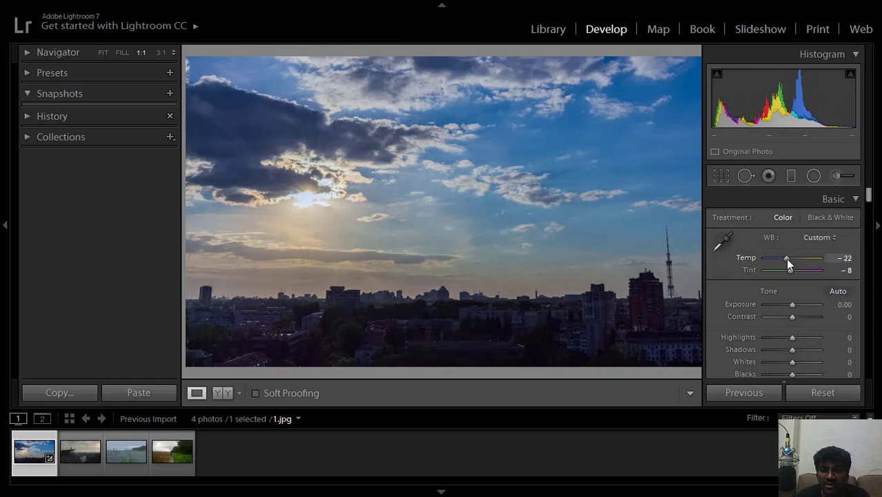
mouse_move(786, 258)
mouse_down()
mouse_move(799, 266)
mouse_move(796, 276)
mouse_move(797, 259)
mouse_up()
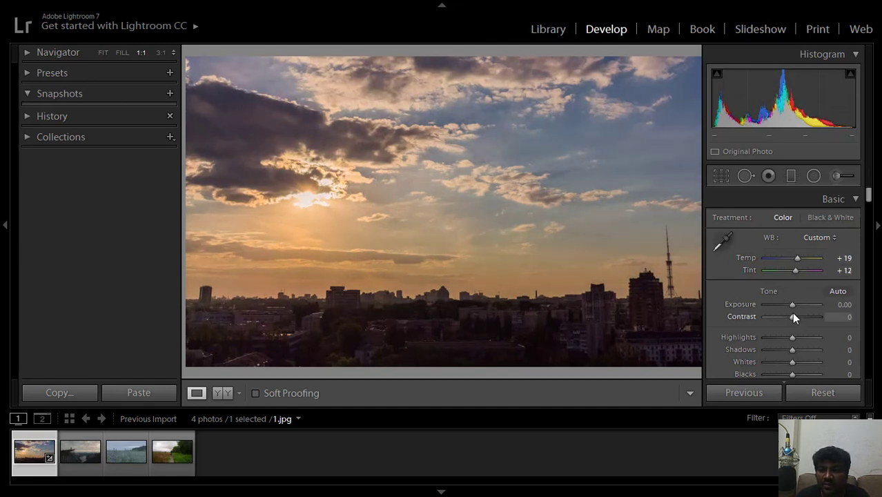
Set Exposure −0.12, Contrast +7, Highlights −19, Shadows +38, Whites −38, Blacks +2.
drag(792, 308, 791, 307)
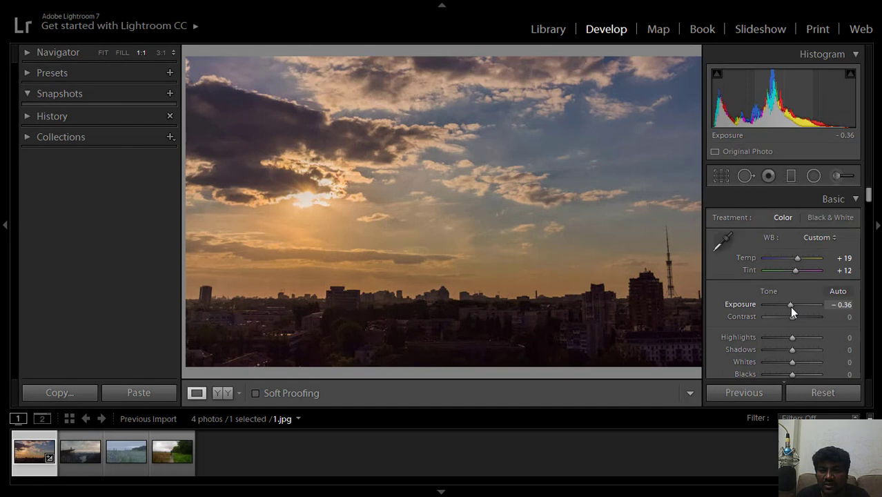
drag(791, 307, 794, 317)
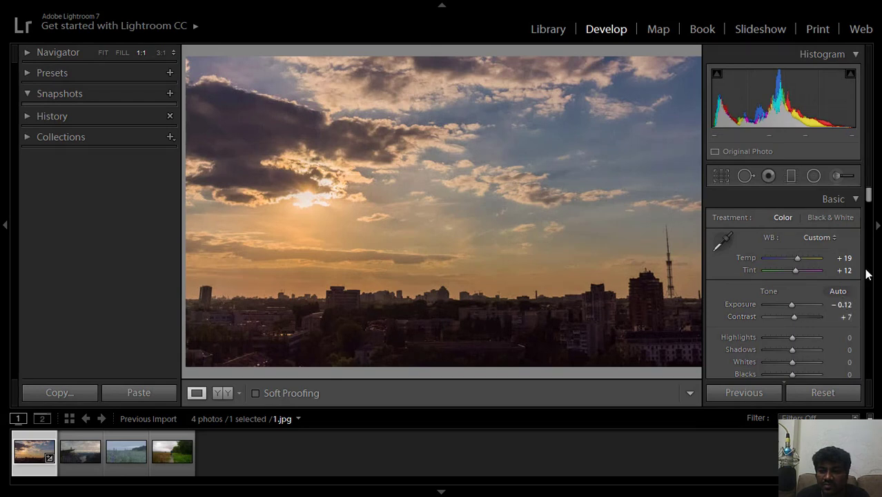
drag(870, 197, 871, 205)
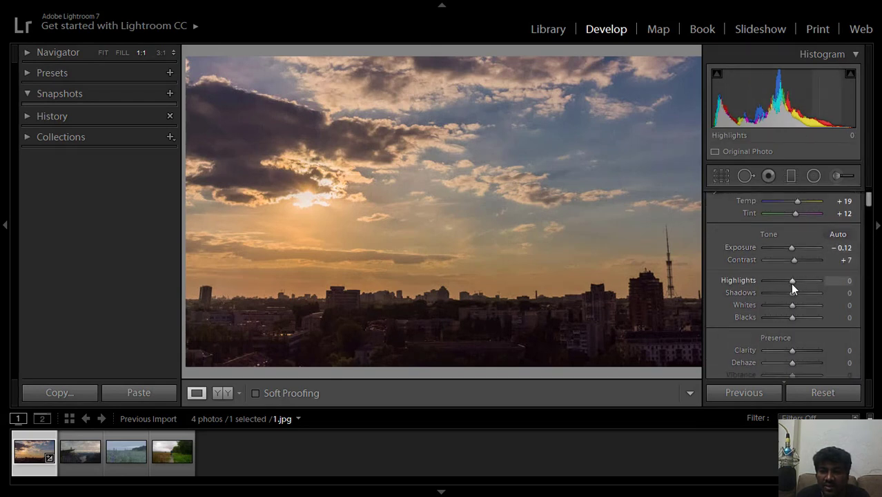
drag(792, 284, 795, 288)
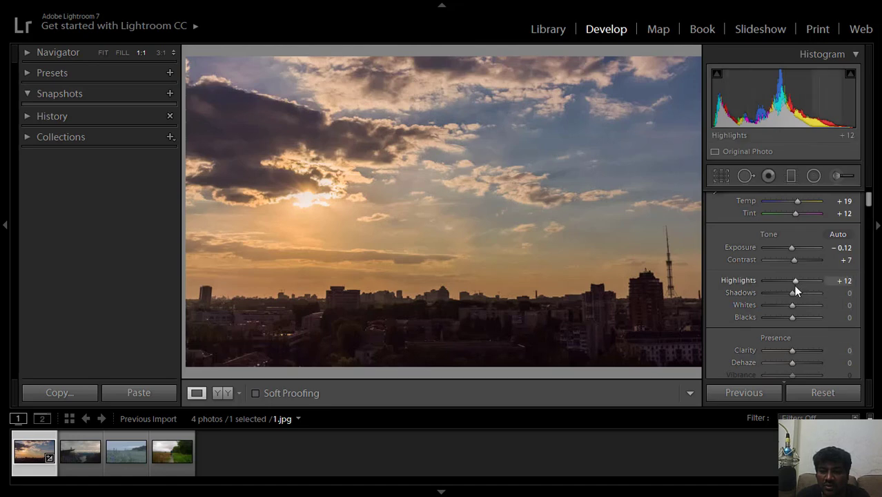
mouse_move(794, 283)
mouse_down()
mouse_move(804, 282)
mouse_move(796, 280)
mouse_up()
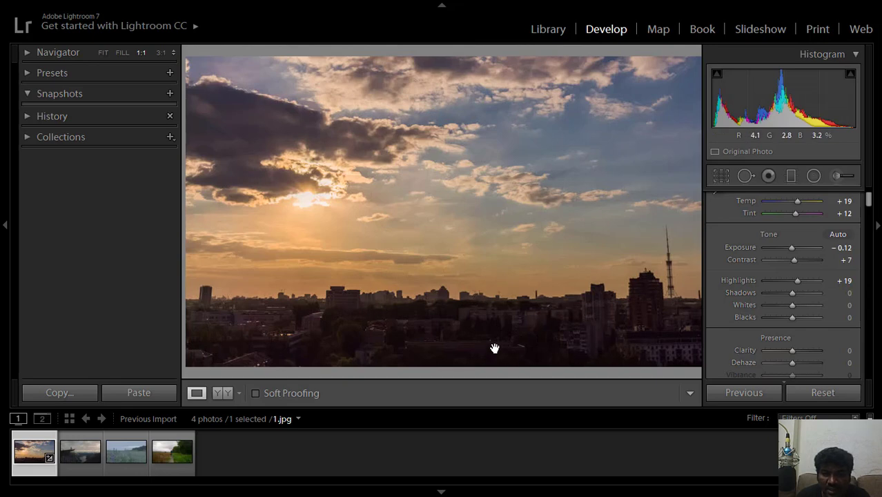
drag(792, 292, 803, 293)
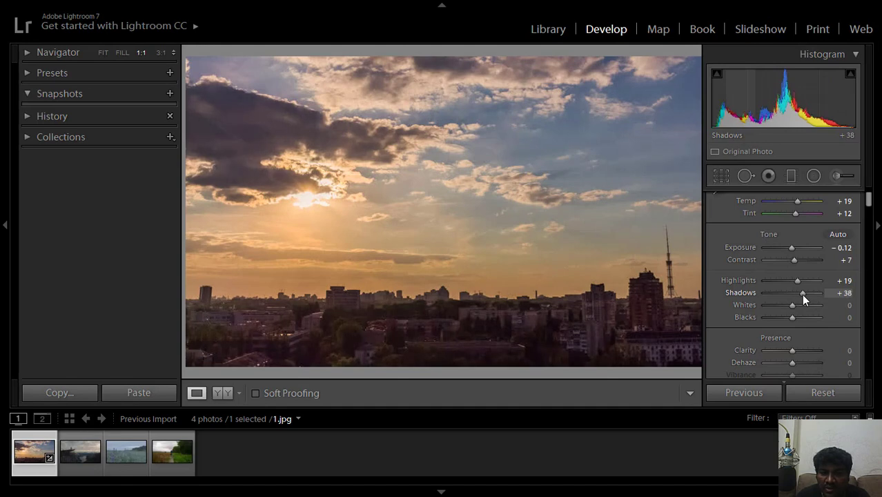
drag(797, 282, 784, 282)
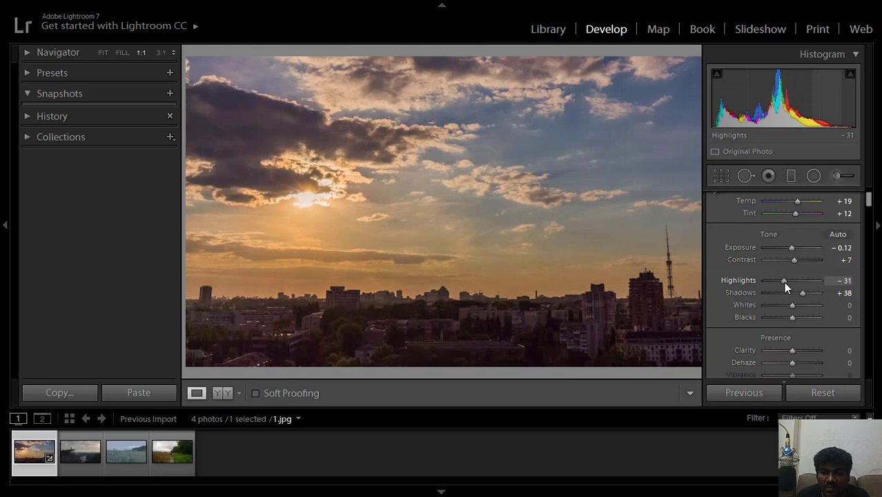
mouse_move(785, 283)
mouse_down()
mouse_move(796, 305)
mouse_move(790, 309)
mouse_move(801, 306)
mouse_move(781, 306)
mouse_move(801, 321)
mouse_move(792, 322)
mouse_up()
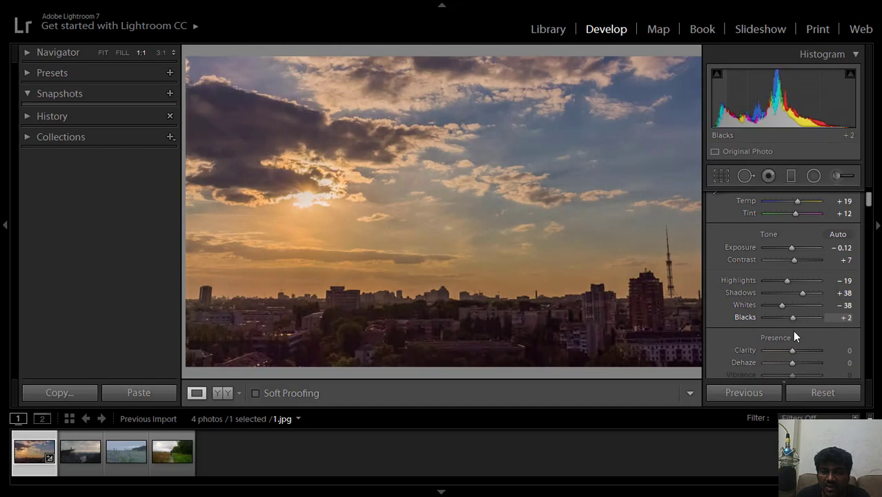
Try several Clarity and Dehaze values before settling on +12 for both.
scroll(824, 329, down, 3)
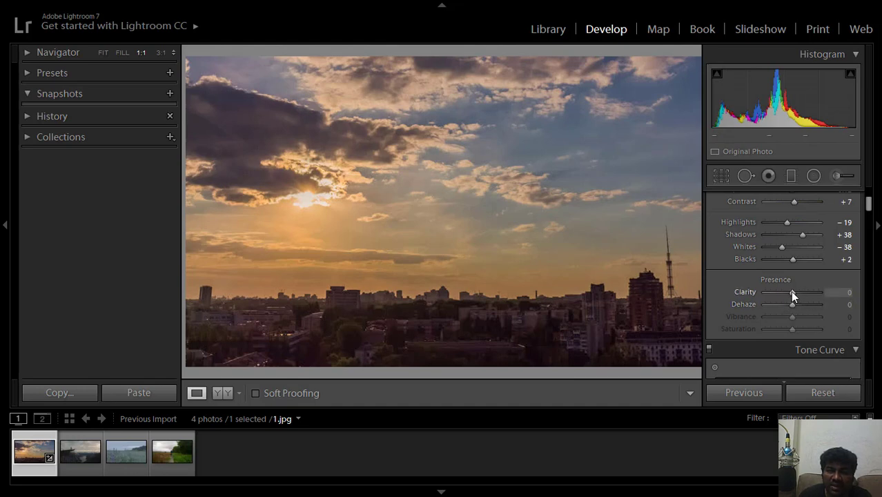
mouse_move(792, 294)
mouse_down()
mouse_move(777, 297)
mouse_move(800, 299)
mouse_up()
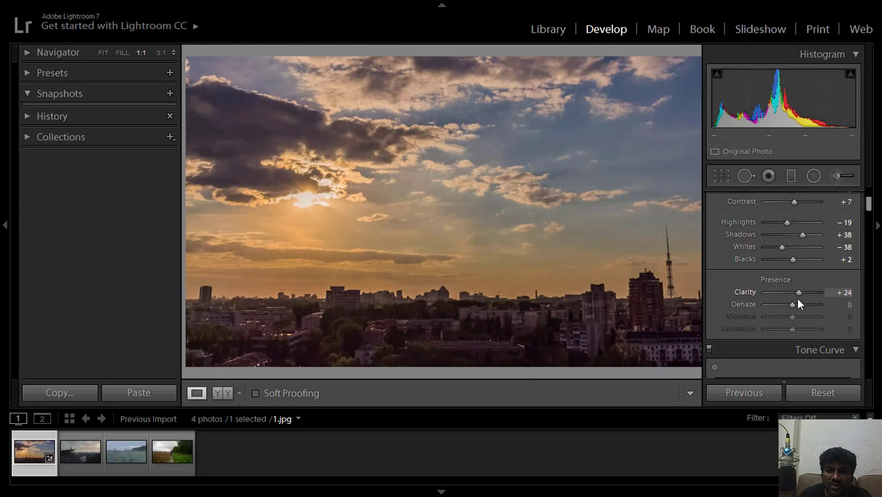
drag(799, 304, 765, 301)
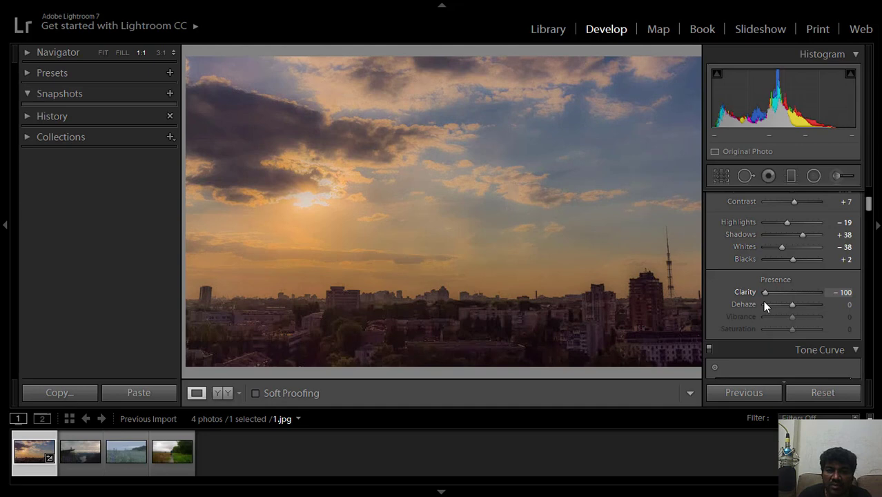
drag(765, 301, 792, 304)
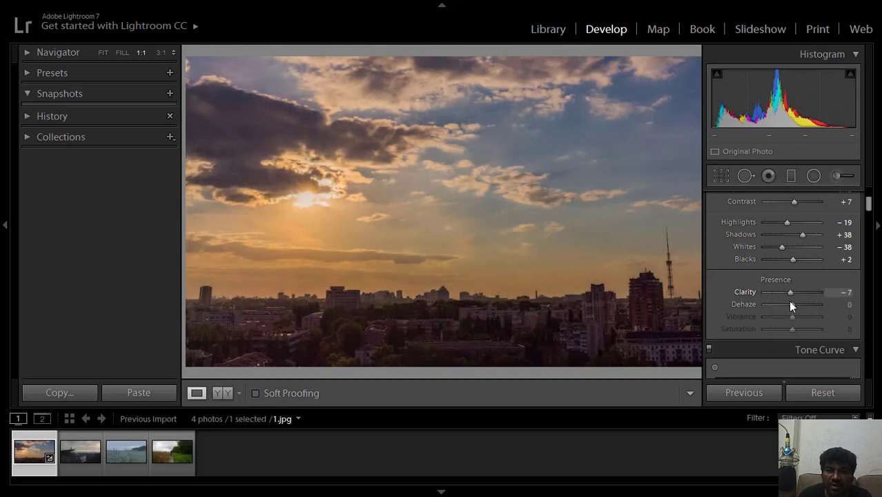
drag(793, 303, 794, 303)
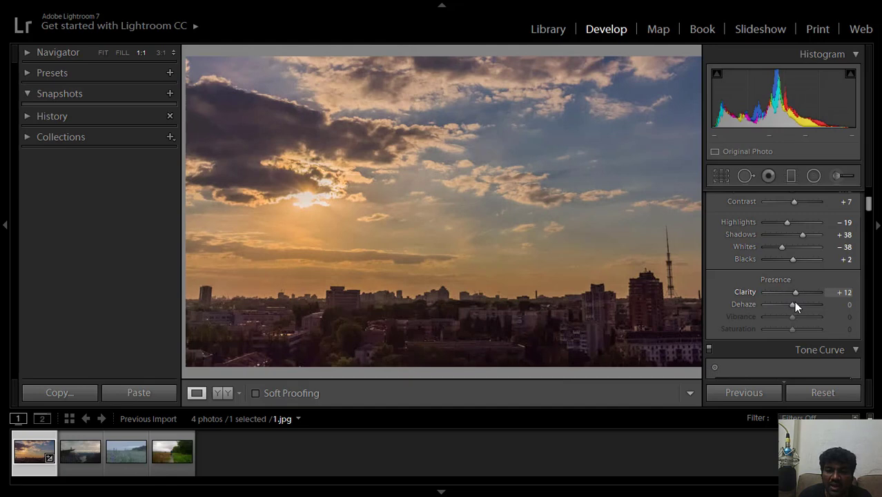
drag(794, 304, 801, 311)
mouse_move(799, 304)
mouse_down()
mouse_move(787, 308)
mouse_move(796, 309)
mouse_up()
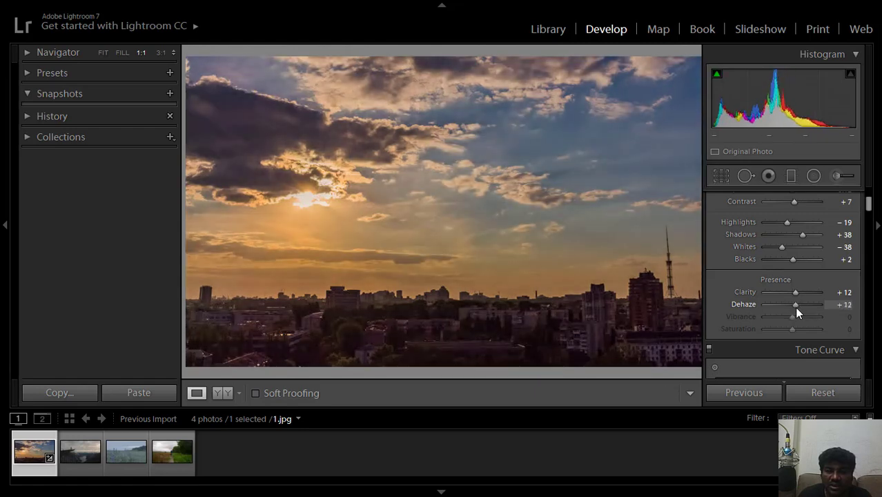
Set Tone Curve regions to Highlights +100, Lights +59, Darks +11, Shadows −24.
click(780, 348)
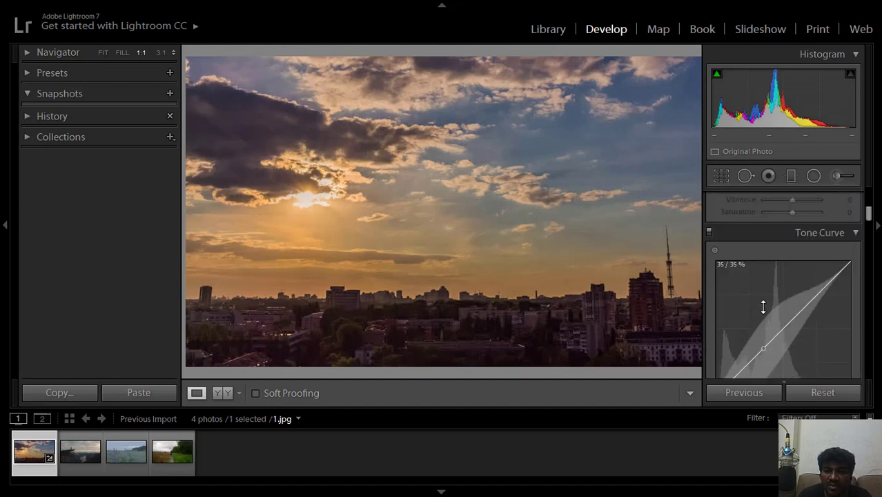
scroll(765, 312, down, 2)
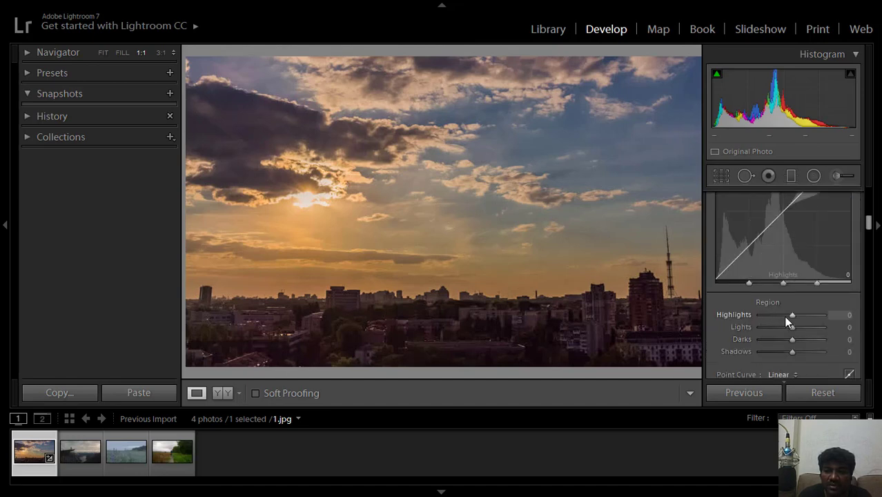
mouse_move(792, 315)
mouse_down()
mouse_move(777, 318)
mouse_move(832, 322)
mouse_up()
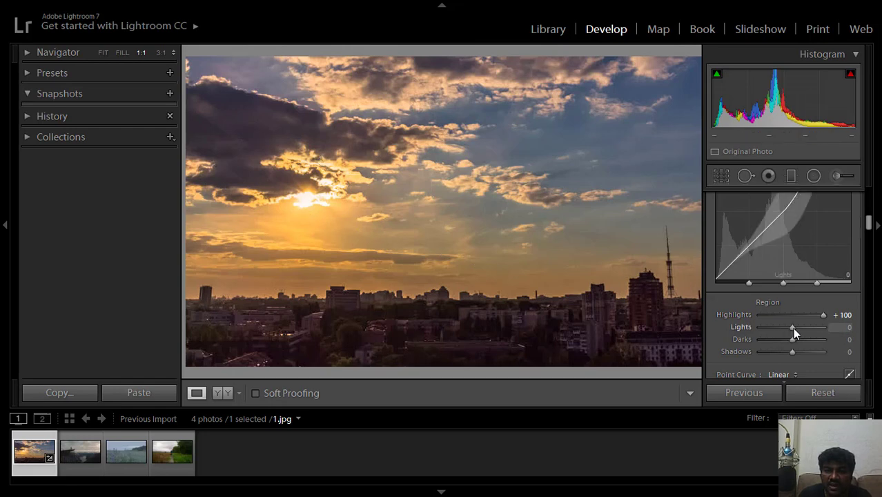
mouse_move(793, 328)
mouse_down()
mouse_move(829, 334)
mouse_move(812, 343)
mouse_up()
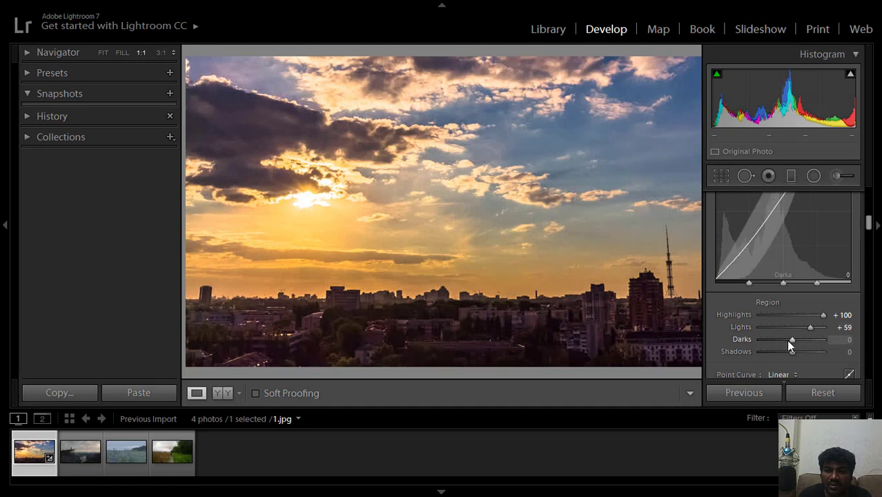
drag(792, 339, 803, 341)
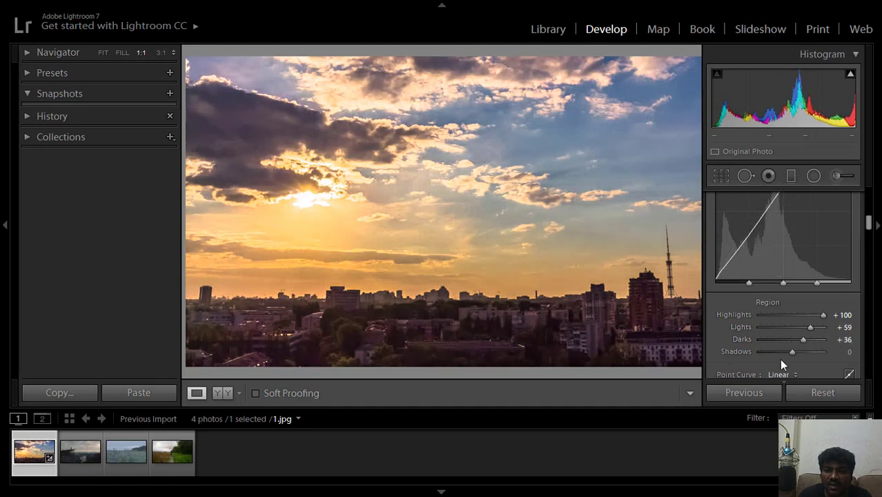
drag(798, 340, 793, 339)
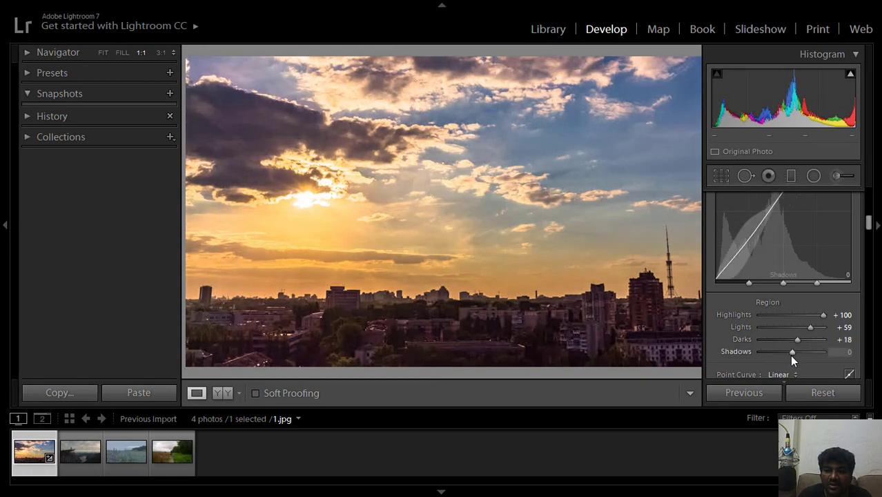
mouse_move(793, 353)
mouse_down()
mouse_move(809, 354)
mouse_move(784, 359)
mouse_up()
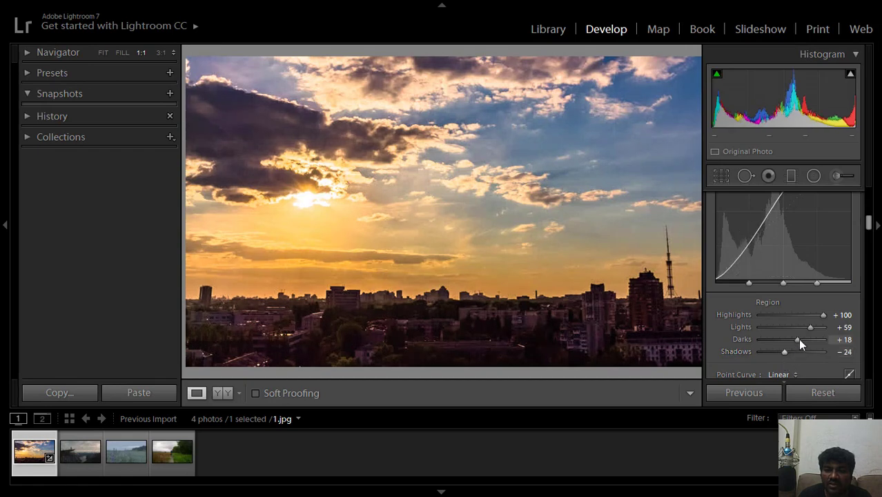
drag(798, 339, 797, 339)
Split-tone the highlights at hue 360, saturation 17 and the shadows at hue 56, saturation 14.
scroll(794, 348, down, 3)
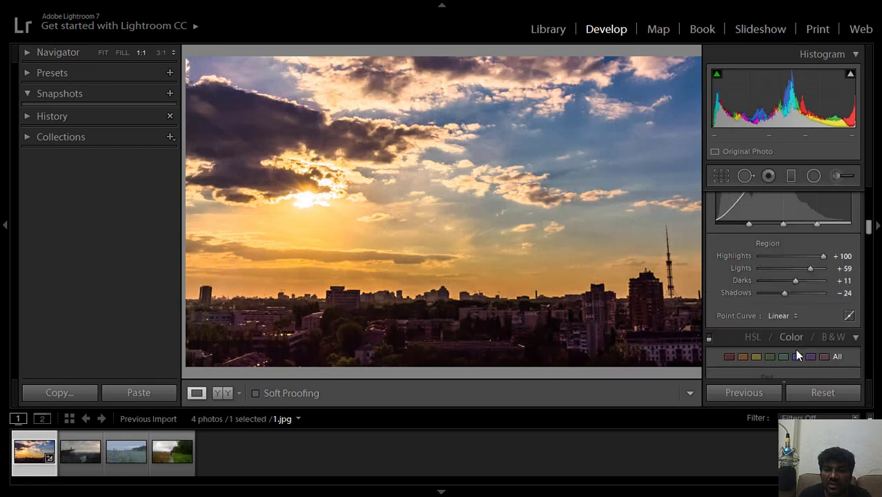
scroll(795, 349, down, 3)
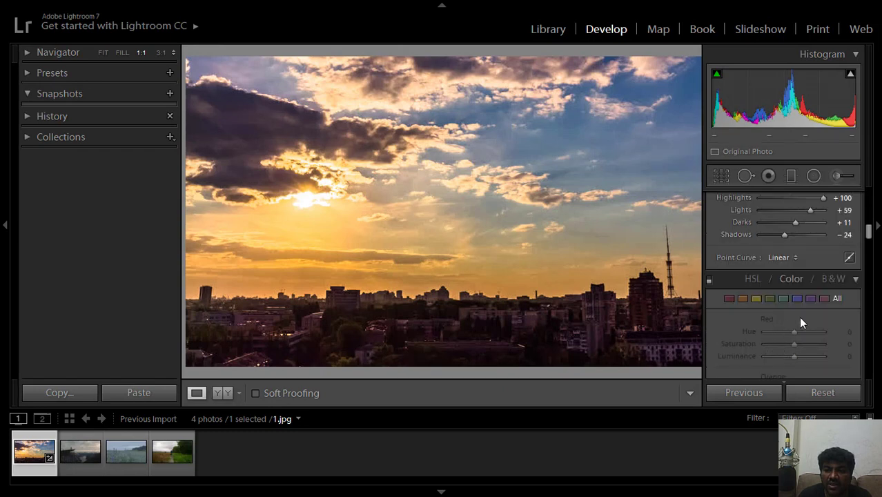
scroll(814, 316, down, 3)
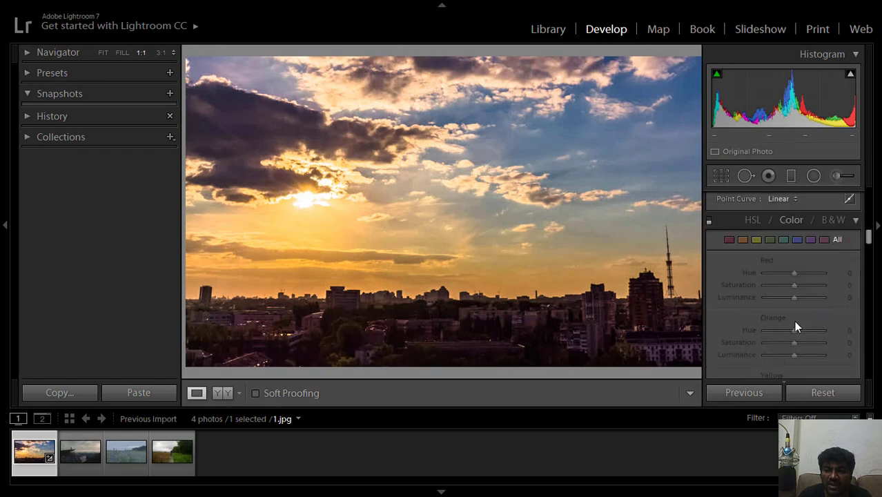
scroll(794, 322, down, 3)
scroll(778, 317, down, 2)
scroll(782, 325, down, 2)
scroll(782, 322, down, 2)
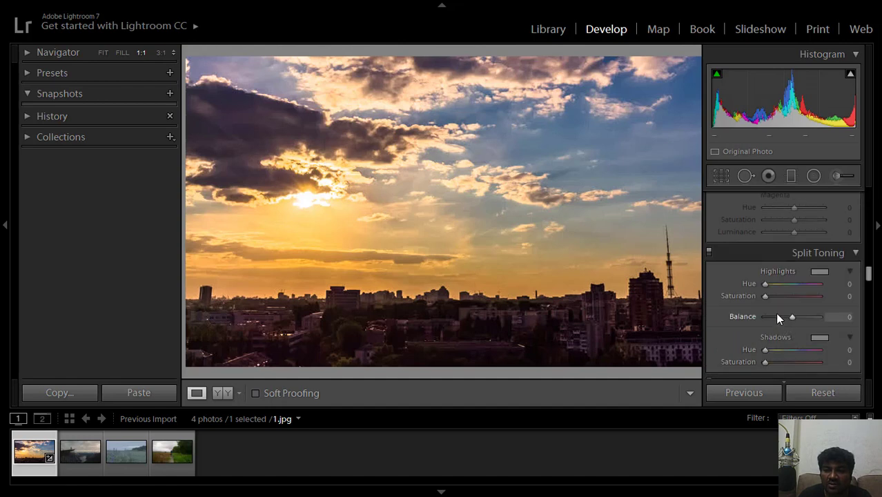
scroll(801, 256, up, 5)
scroll(816, 255, up, 3)
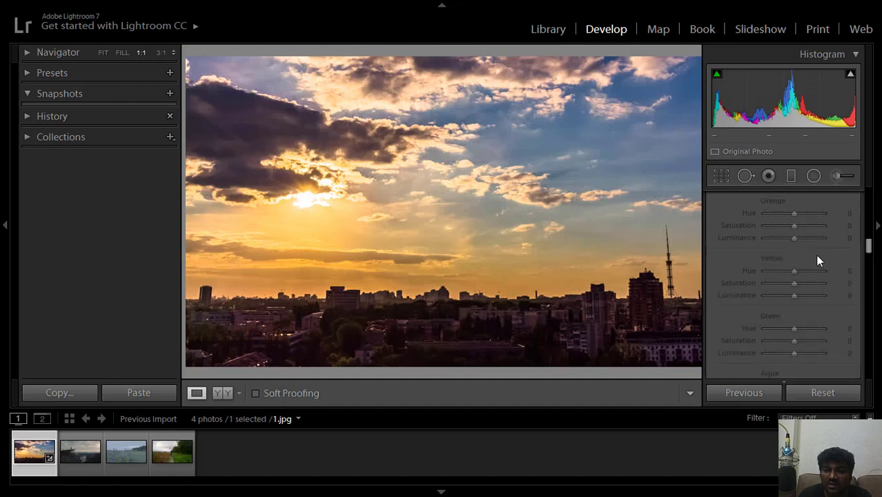
scroll(817, 259, up, 4)
scroll(787, 336, down, 2)
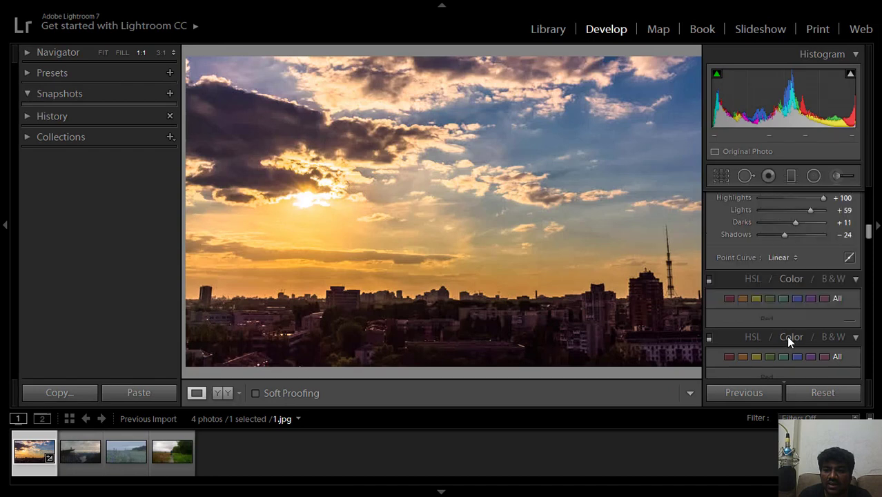
scroll(789, 337, down, 3)
scroll(791, 340, down, 3)
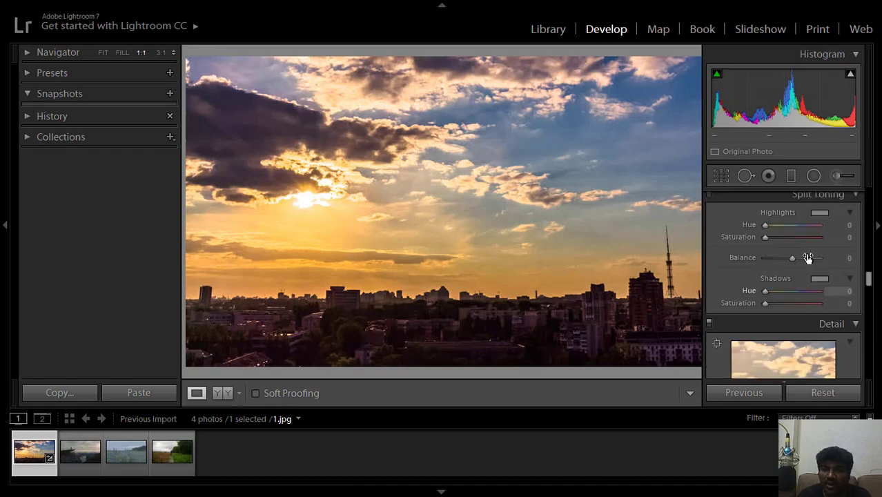
scroll(805, 255, up, 2)
scroll(802, 281, down, 2)
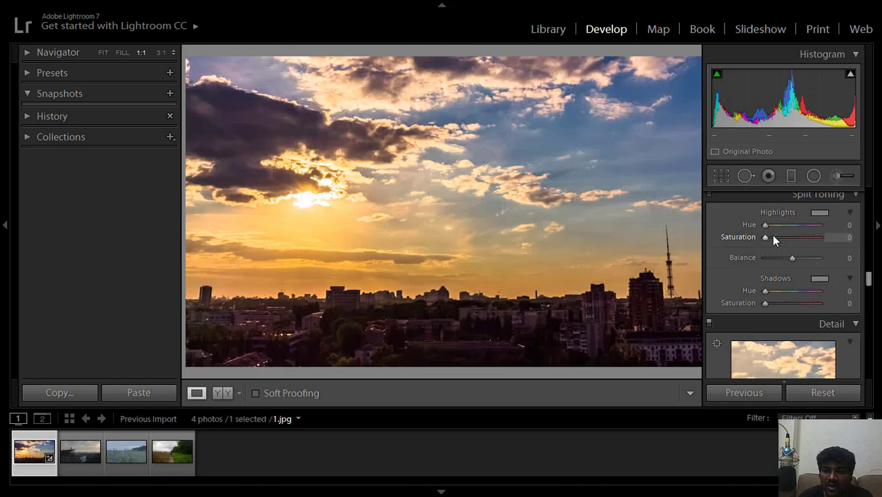
drag(766, 225, 783, 228)
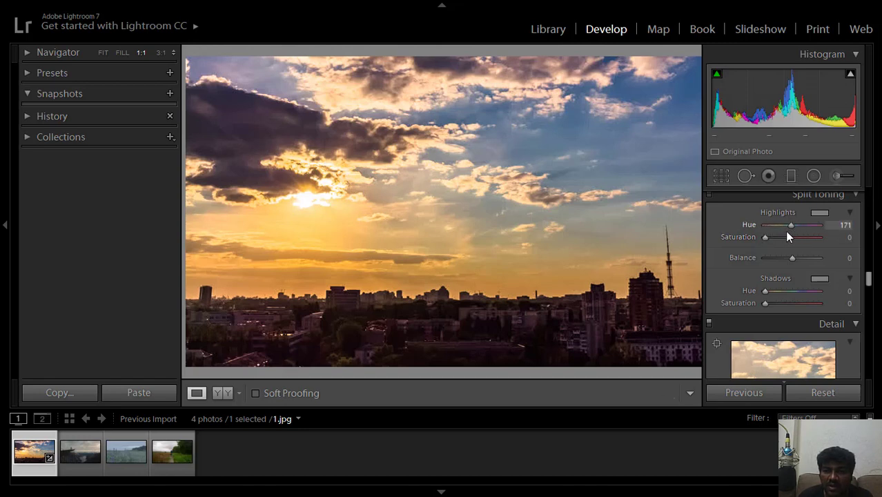
mouse_move(794, 237)
mouse_down()
mouse_move(770, 237)
mouse_move(779, 225)
mouse_move(774, 237)
mouse_move(791, 237)
mouse_move(765, 237)
mouse_move(777, 225)
mouse_move(816, 238)
mouse_move(828, 231)
mouse_move(746, 229)
mouse_move(826, 237)
mouse_up()
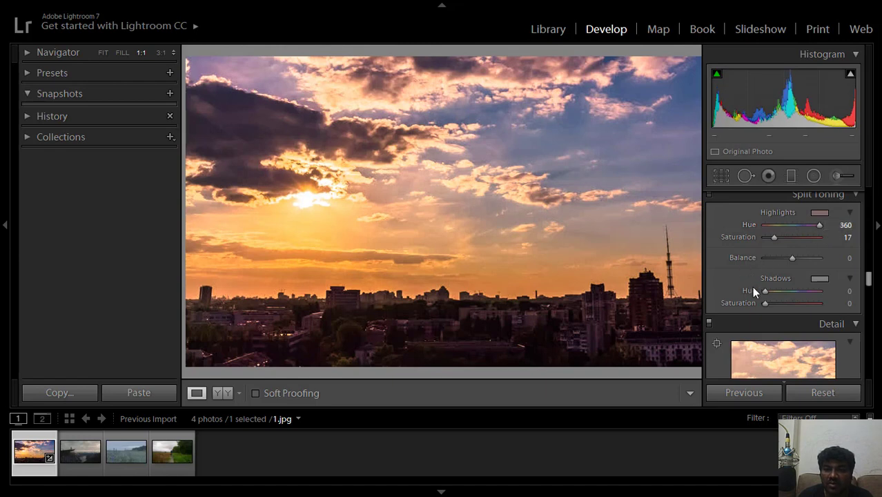
mouse_move(765, 292)
mouse_down()
mouse_move(779, 292)
mouse_move(772, 304)
mouse_up()
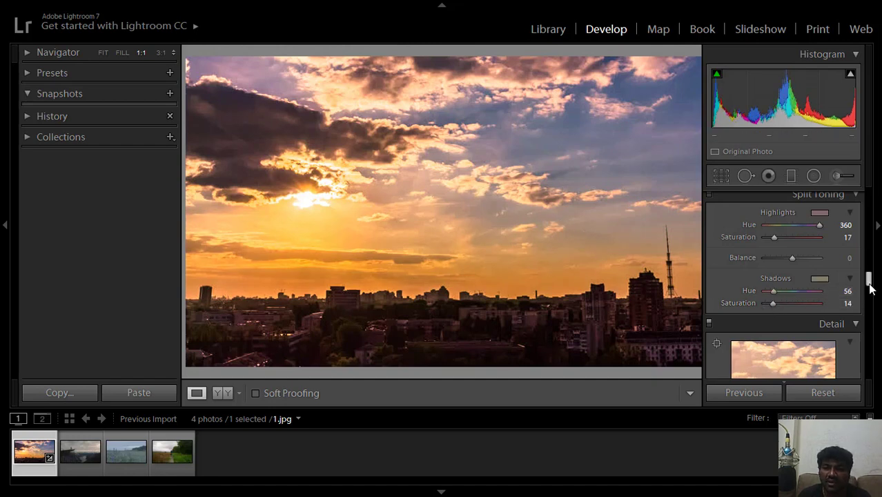
drag(869, 286, 874, 307)
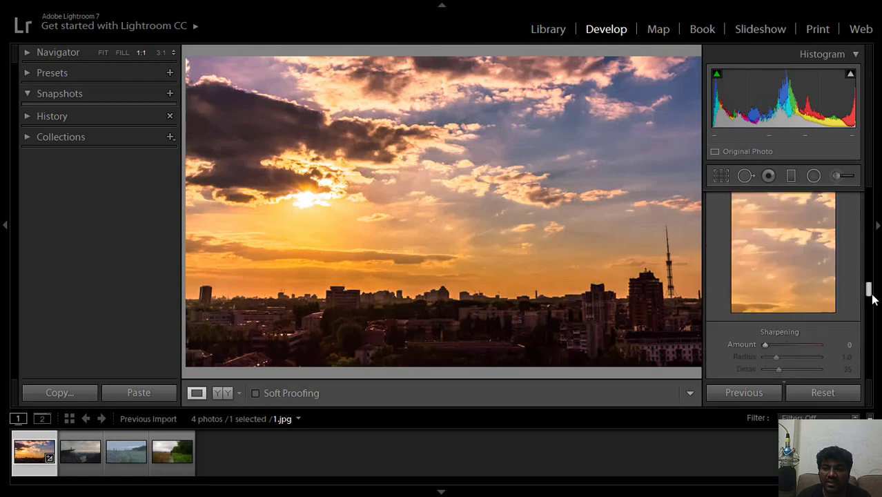
Zoom into the sky to inspect detail, then zoom back out to the full scene.
scroll(874, 307, down, 1)
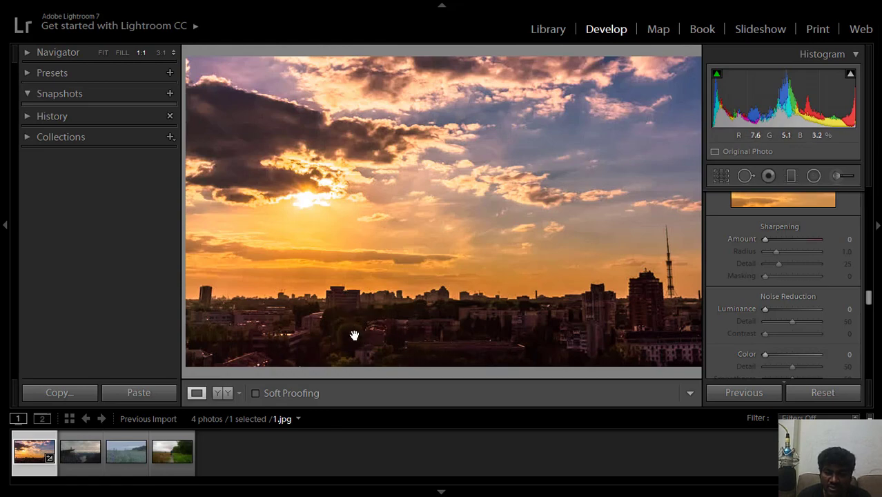
key(ctrl+equal)
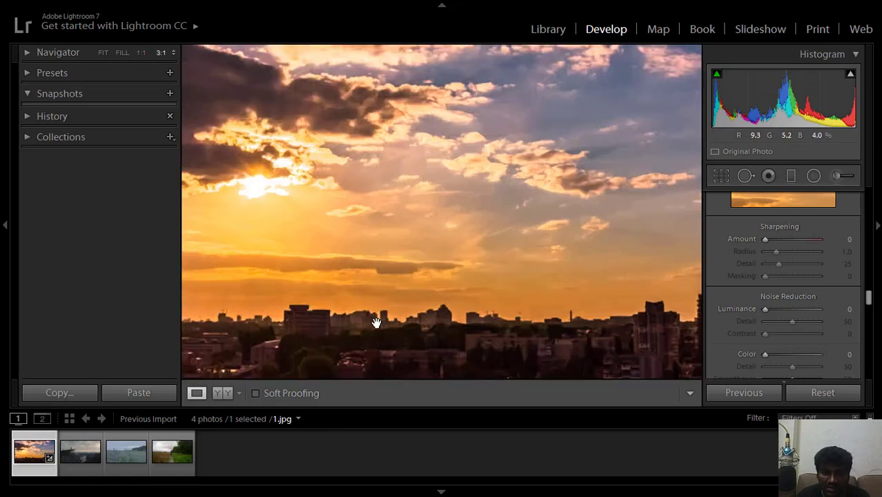
click(315, 313)
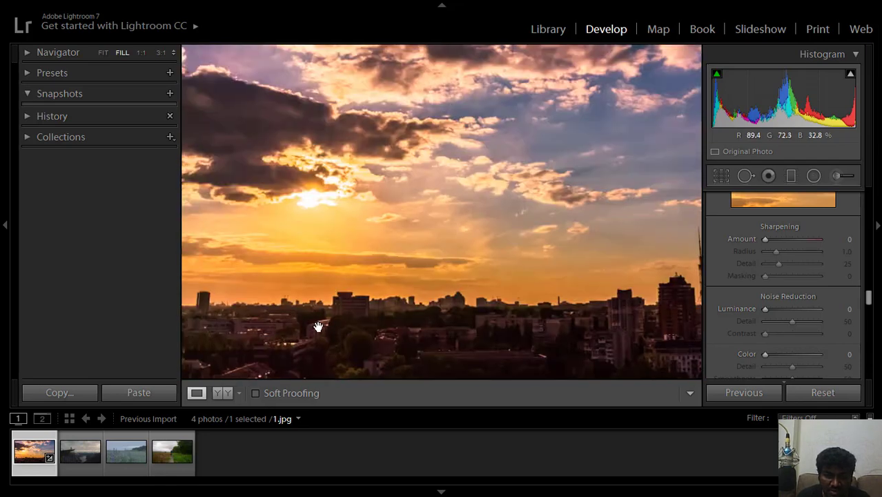
click(318, 327)
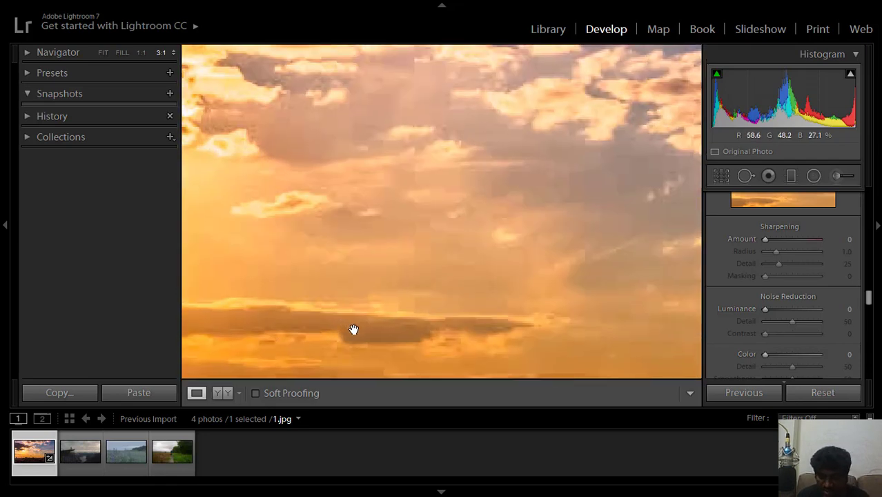
key(ctrl+minus)
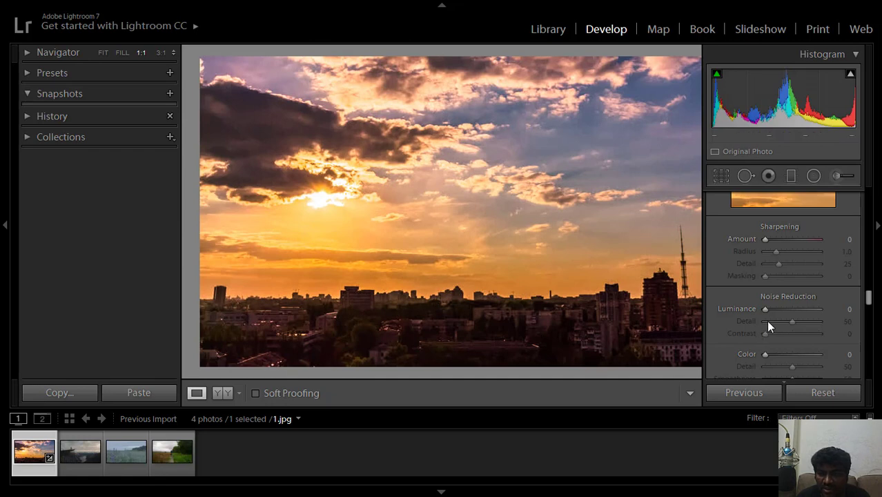
Sharpen with Amount 14, Radius 1.3, Detail 38, Masking 8 and luminance noise reduction 21.
click(769, 240)
drag(770, 239, 788, 265)
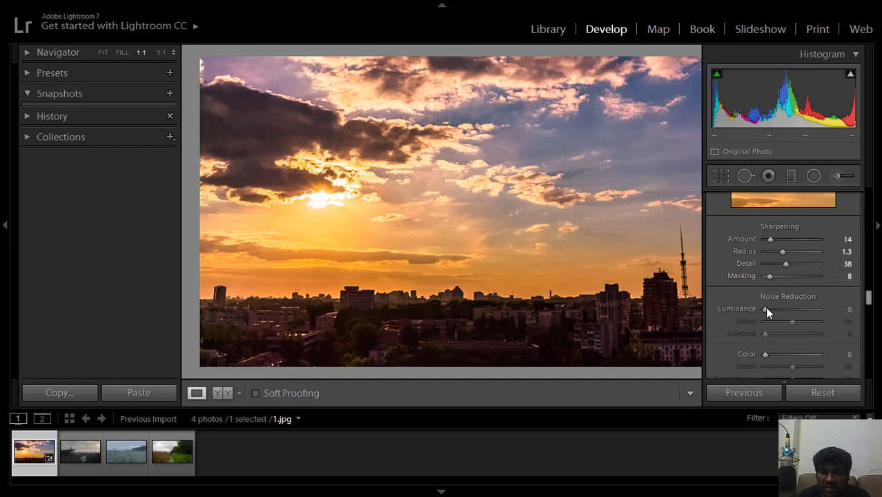
drag(765, 308, 774, 308)
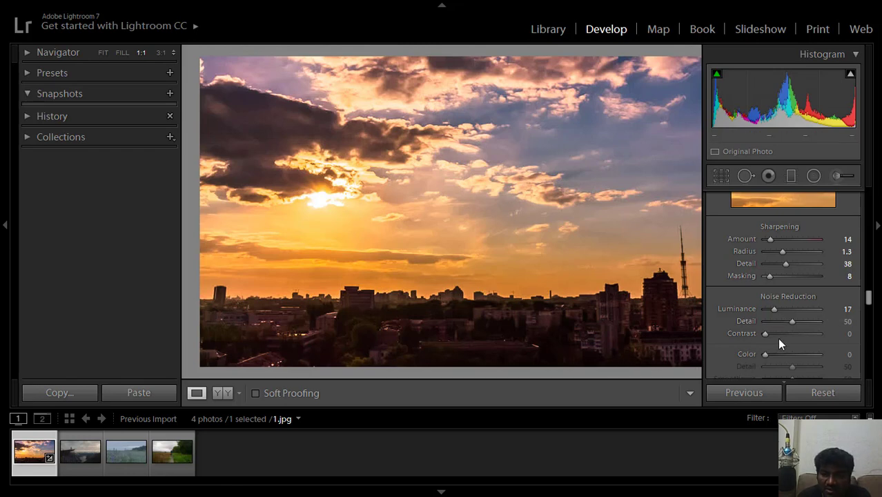
drag(774, 311, 757, 311)
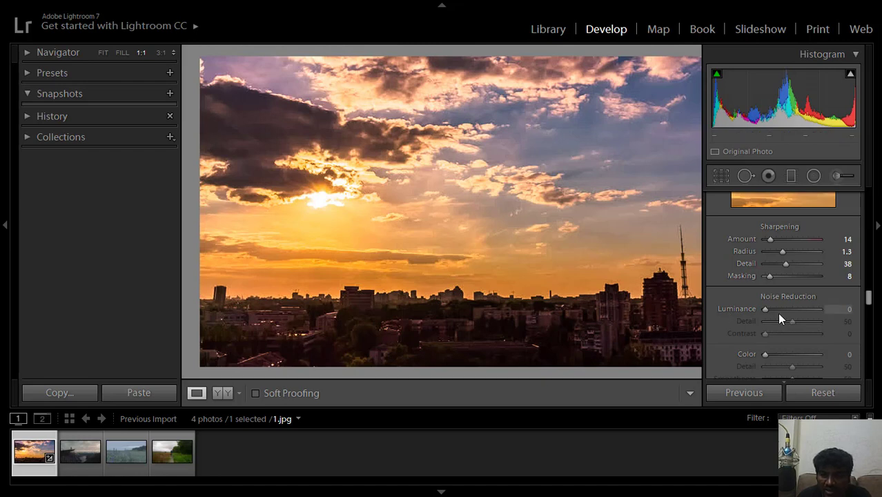
drag(764, 309, 776, 309)
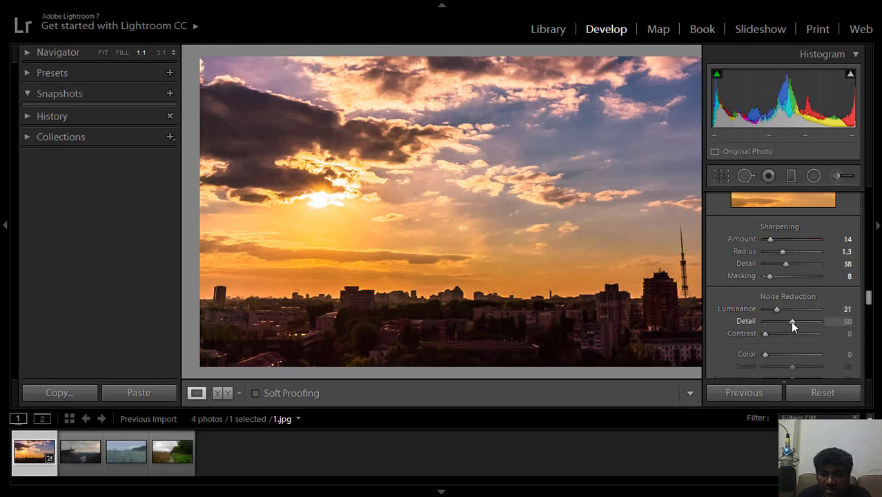
drag(792, 321, 785, 322)
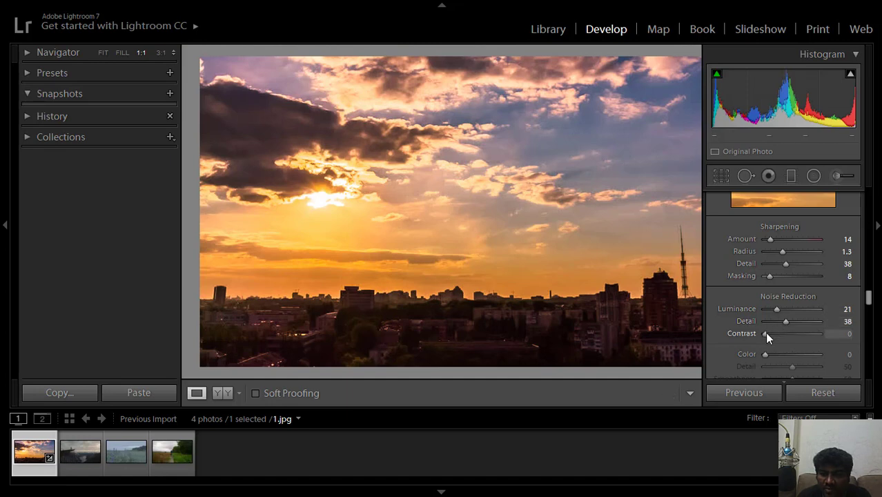
drag(765, 332, 766, 333)
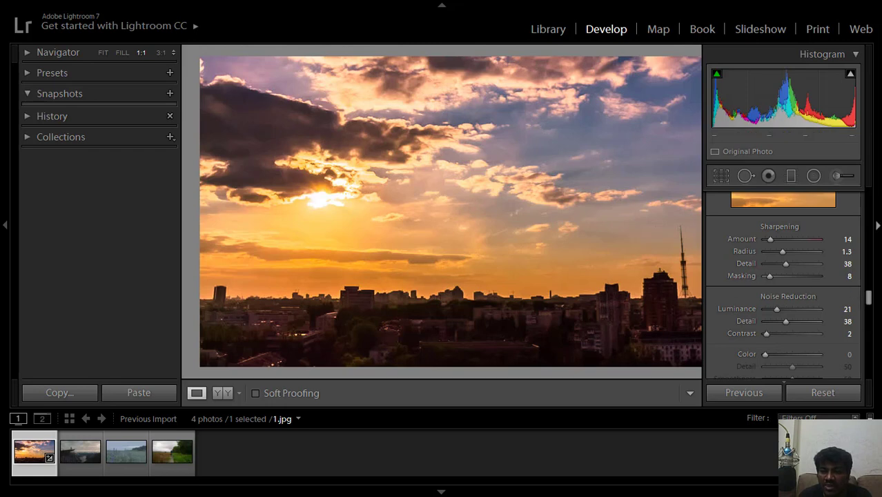
Reduce colour noise to 7 with colour smoothness 61.
drag(868, 297, 870, 298)
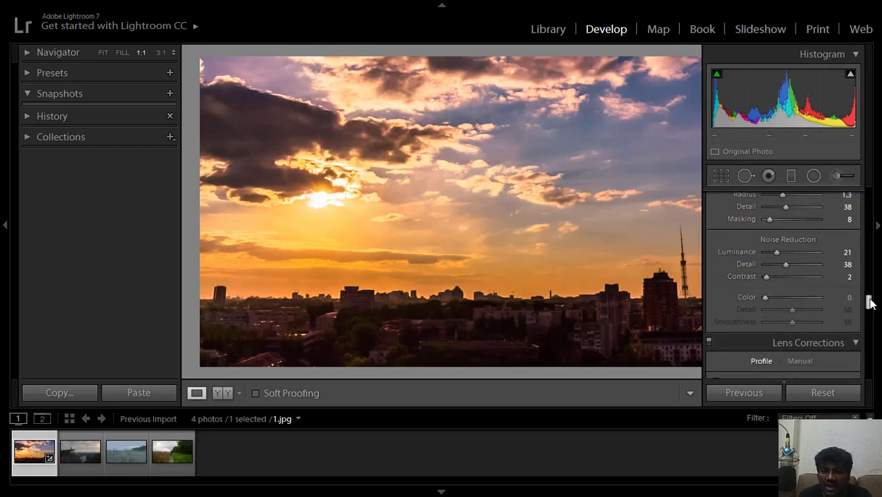
drag(766, 299, 796, 310)
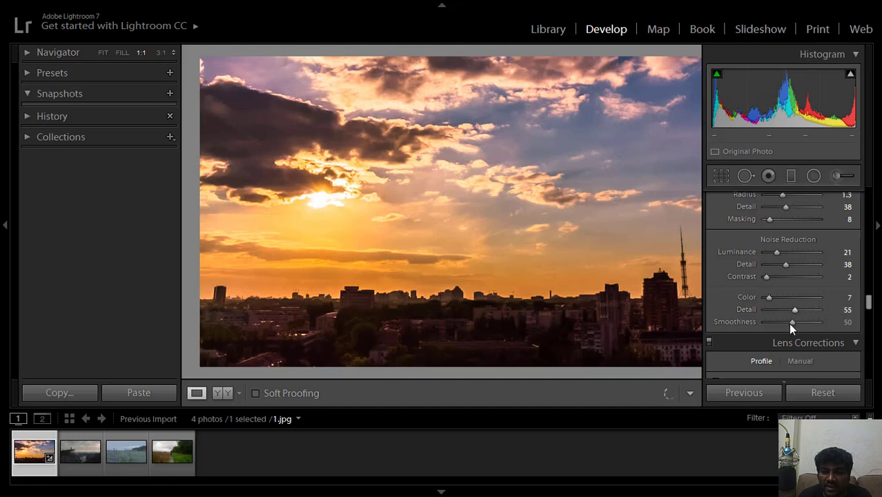
drag(792, 321, 799, 321)
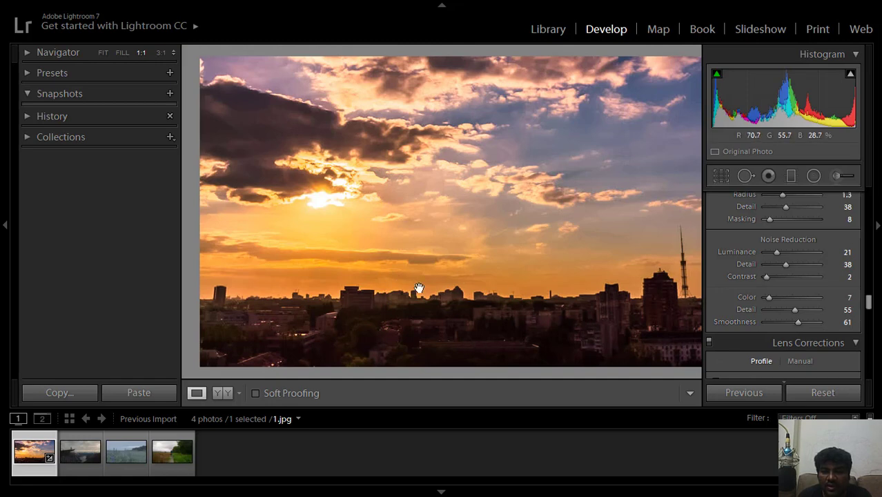
drag(870, 311, 869, 359)
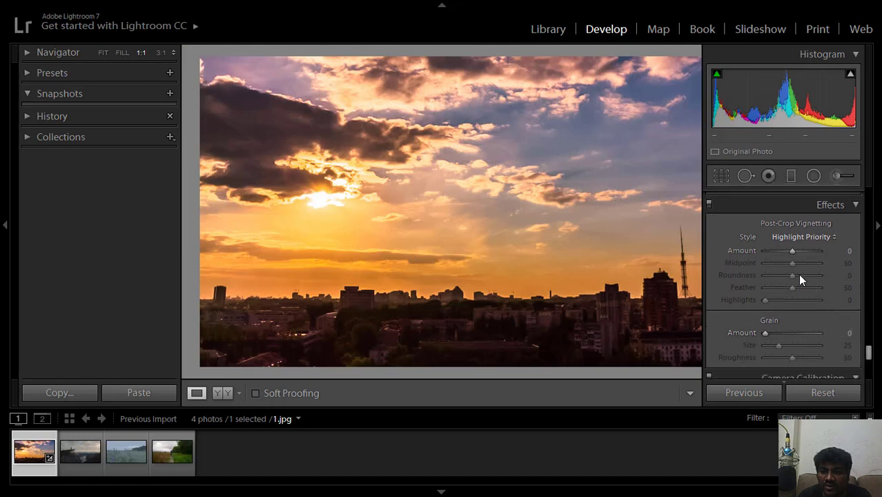
drag(791, 253, 783, 254)
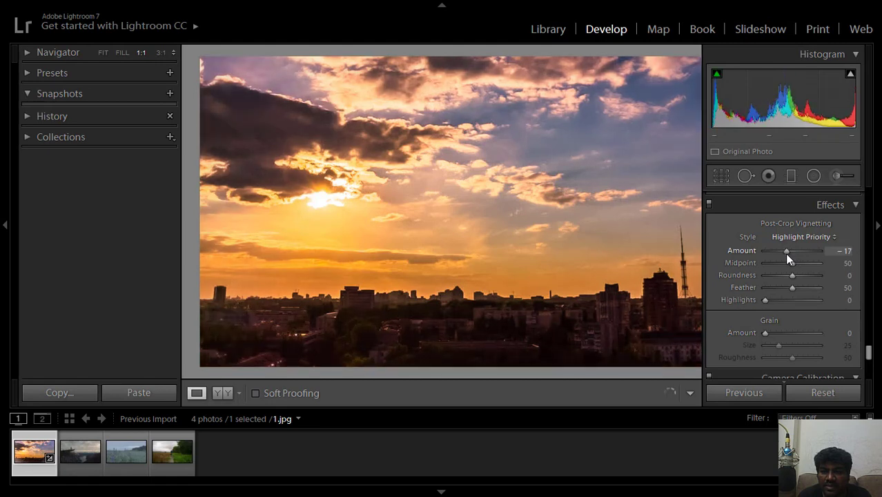
drag(782, 253, 793, 257)
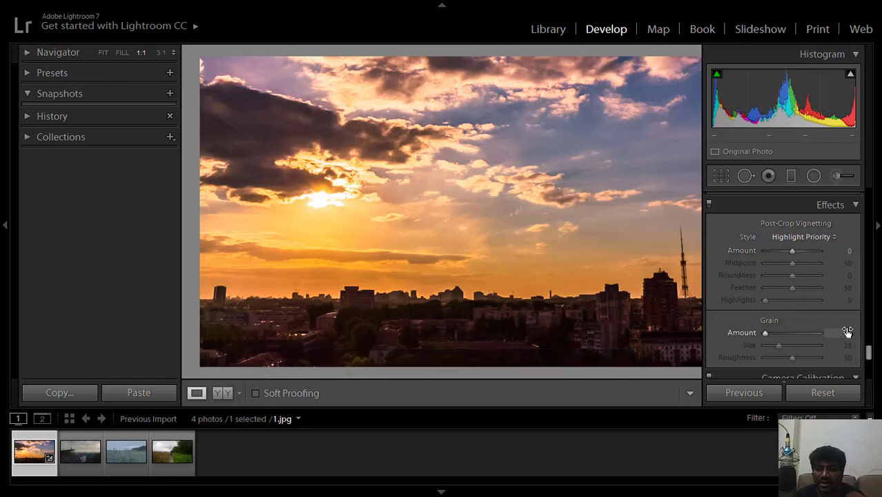
drag(868, 355, 871, 372)
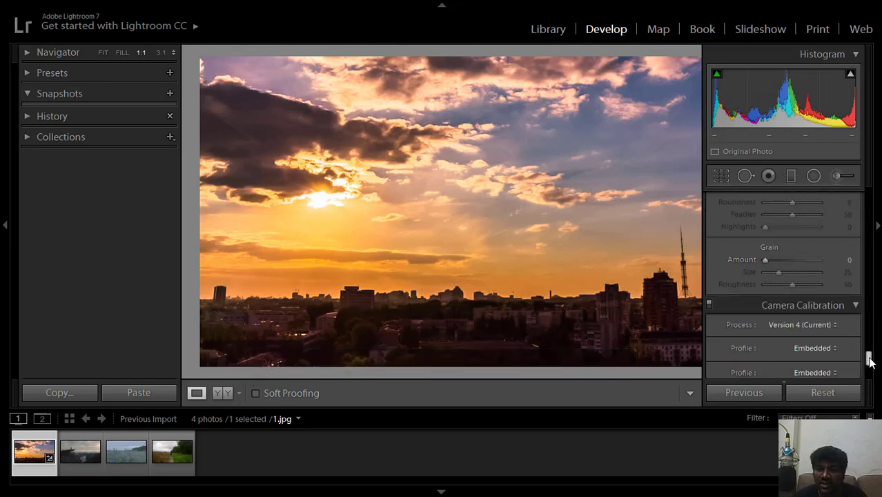
Adjust calibration shadows tint, Red Primary saturation +21, and Green Primary hue +36 and saturation +7.
scroll(870, 372, down, 1)
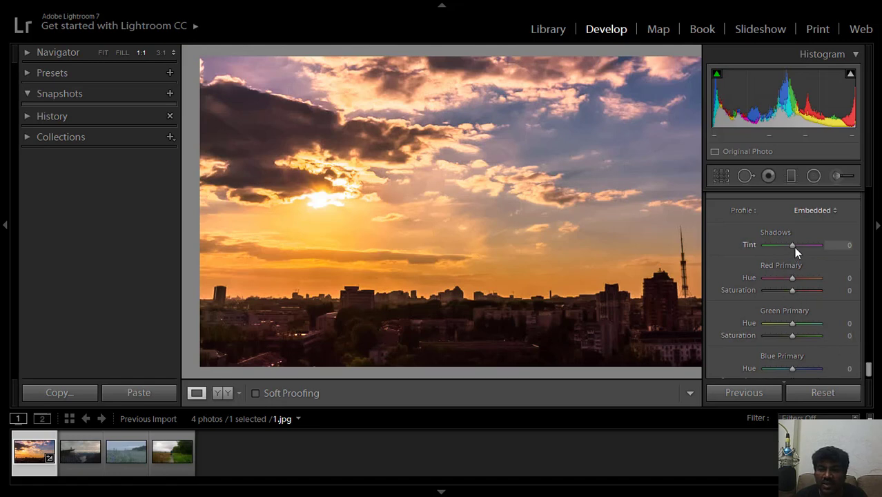
mouse_move(791, 244)
mouse_down()
mouse_move(799, 245)
mouse_move(781, 245)
mouse_move(791, 246)
mouse_up()
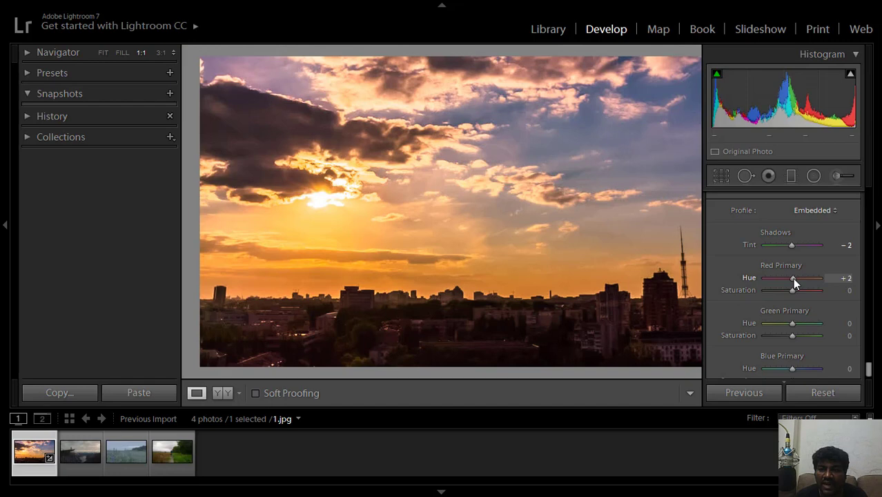
drag(792, 290, 797, 291)
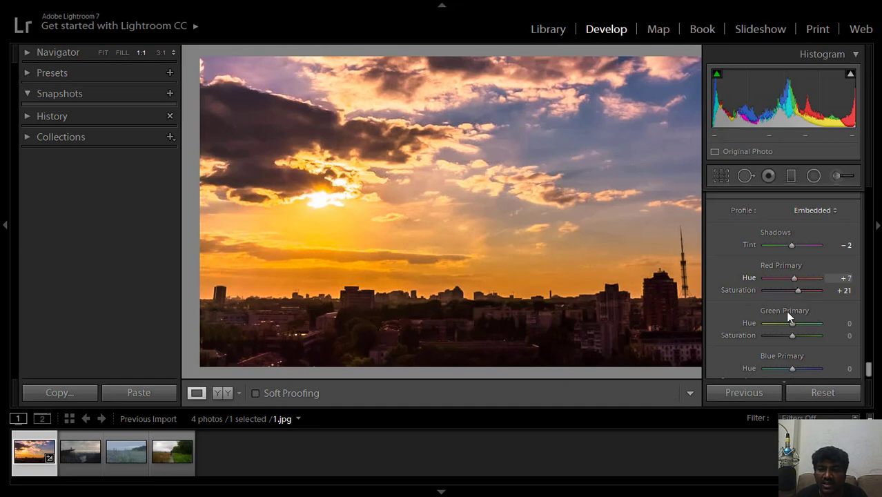
drag(793, 325, 804, 330)
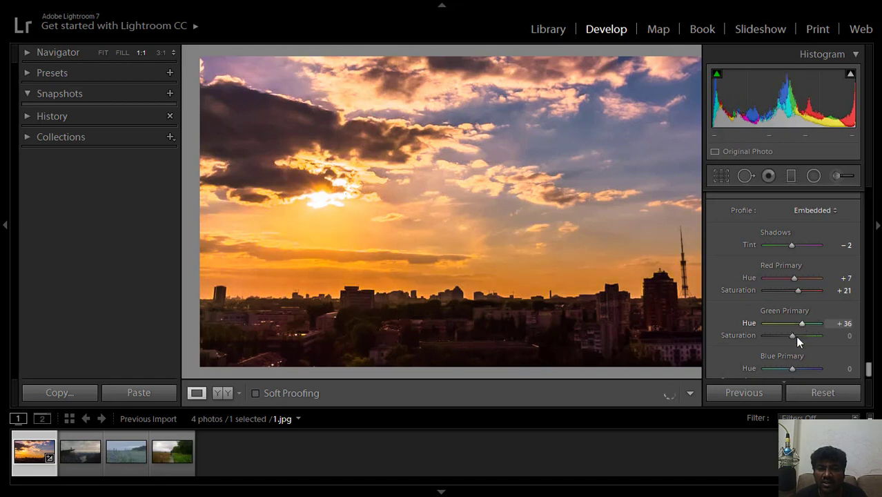
mouse_move(792, 338)
mouse_down()
mouse_move(788, 352)
mouse_move(804, 353)
mouse_move(771, 356)
mouse_move(795, 356)
mouse_up()
Set Blue Primary hue and saturation to +10, Red Primary hue +19, and Shadows Tint −14.
scroll(863, 374, down, 1)
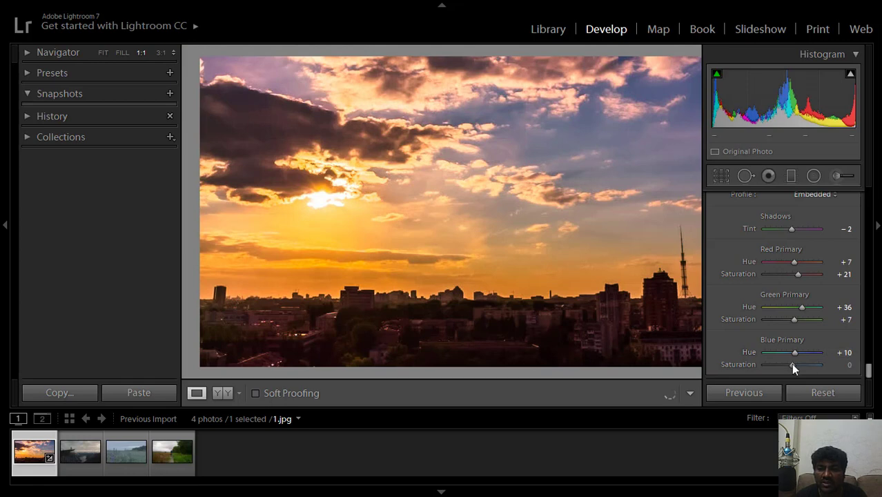
drag(791, 364, 794, 364)
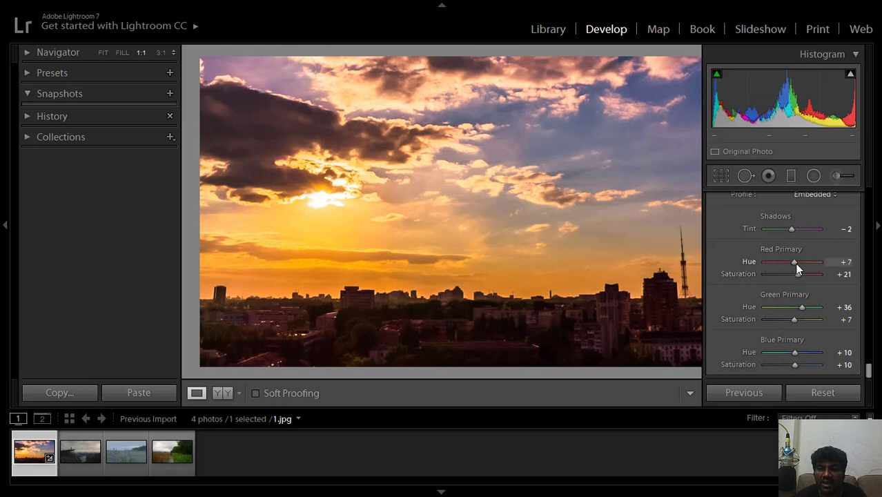
drag(794, 262, 799, 262)
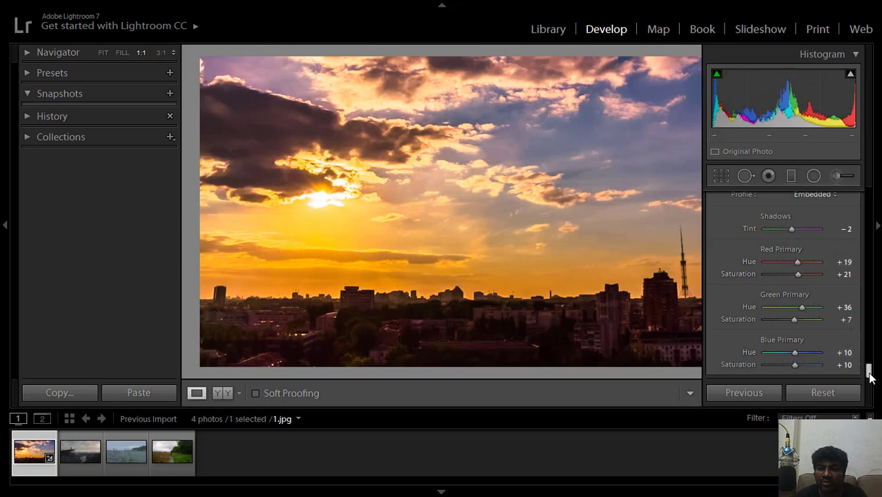
scroll(871, 376, up, 5)
mouse_move(869, 371)
mouse_down()
mouse_move(873, 336)
mouse_move(868, 376)
mouse_up()
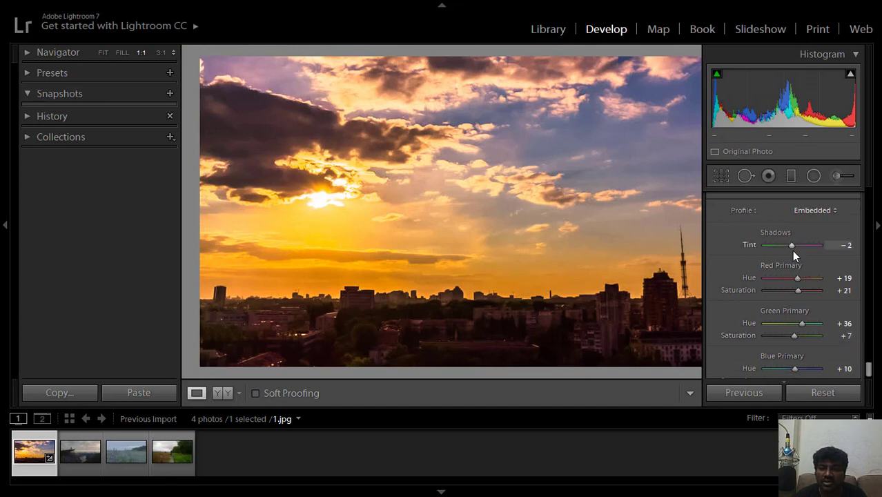
drag(793, 251, 786, 246)
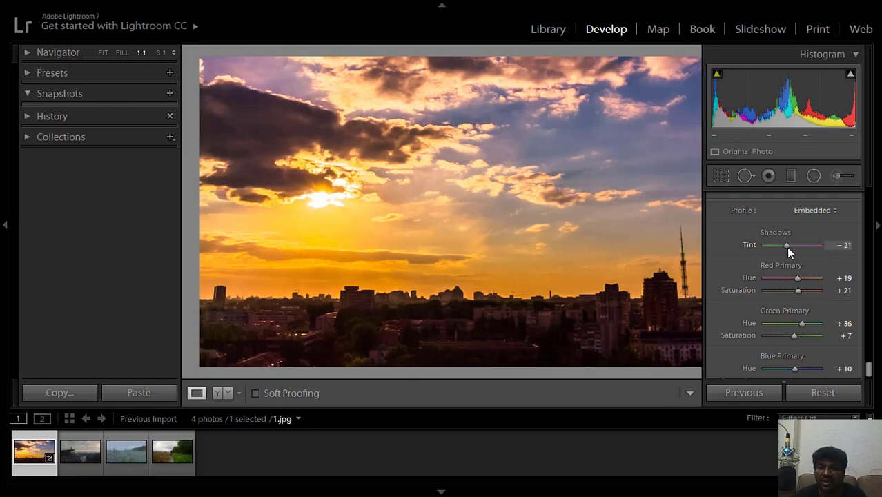
drag(788, 246, 787, 248)
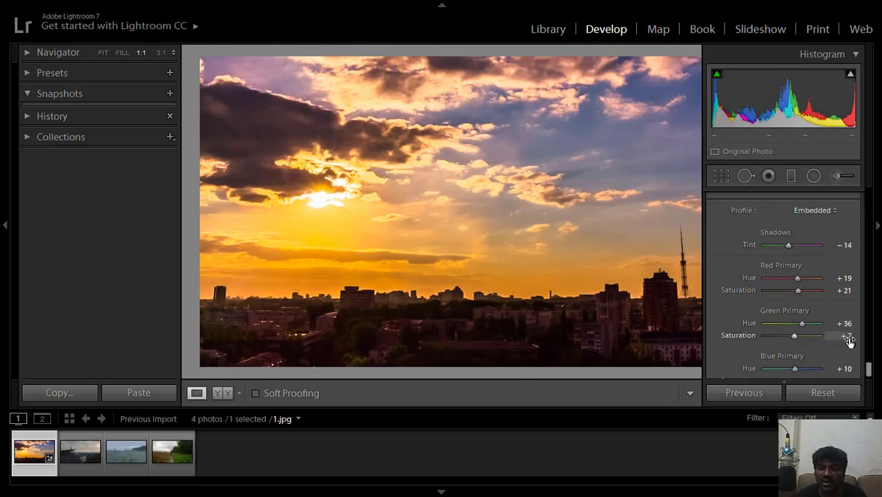
mouse_move(868, 368)
mouse_down()
mouse_move(871, 201)
mouse_move(871, 233)
mouse_move(878, 218)
mouse_up()
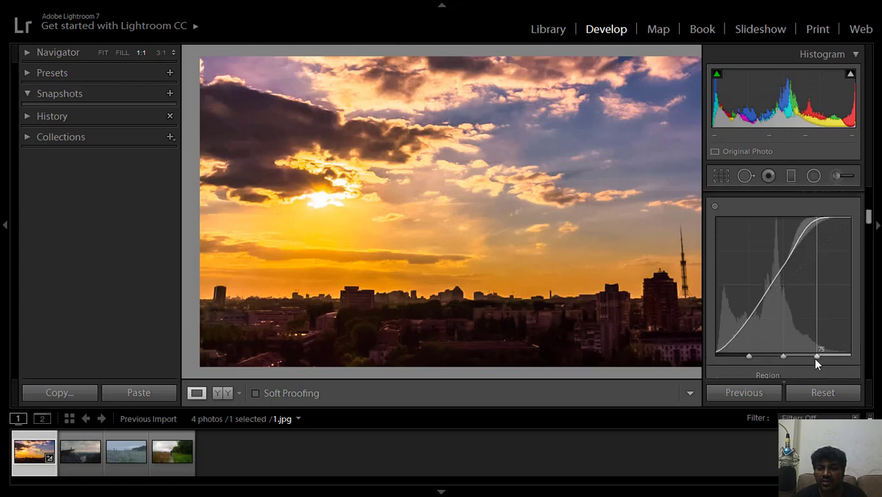
Nudge the tone curve's shadows and highlights split points.
drag(815, 359, 820, 358)
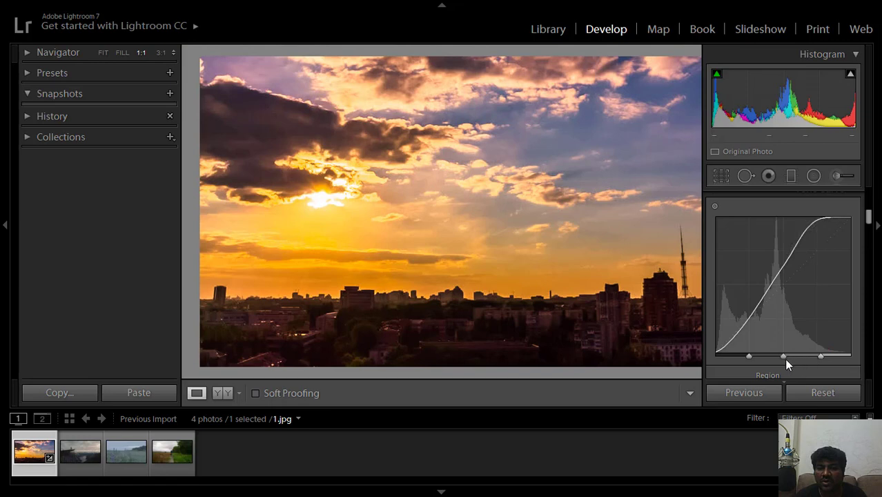
drag(750, 356, 748, 356)
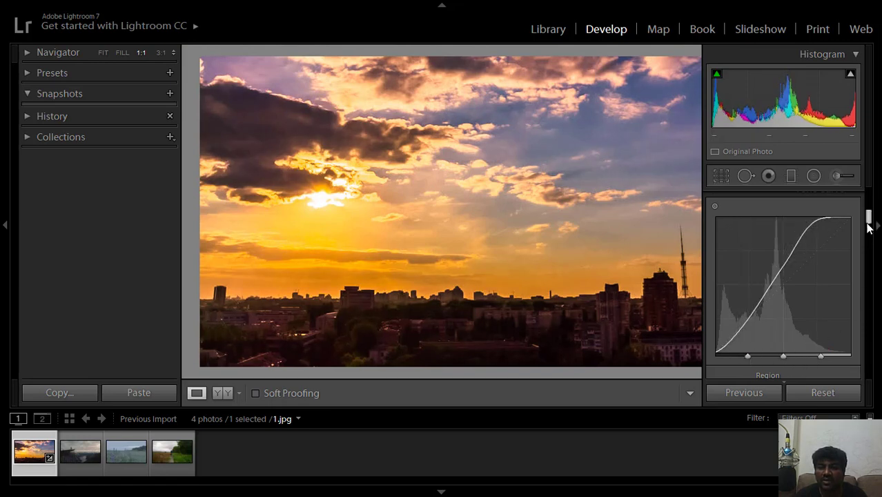
mouse_move(869, 218)
mouse_down()
mouse_move(869, 194)
mouse_move(871, 322)
mouse_move(862, 387)
mouse_up()
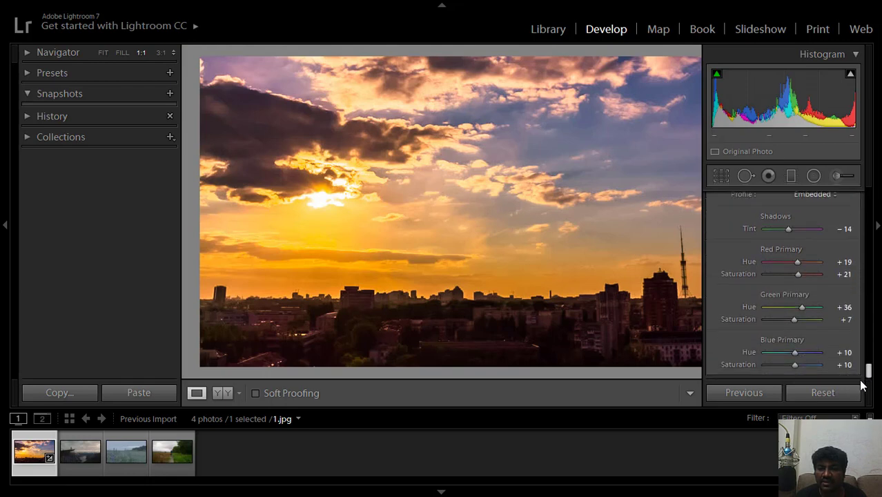
Set Blue Primary hue −2 and saturation +17, and Green Primary saturation +12.
drag(796, 354, 793, 350)
double_click(794, 351)
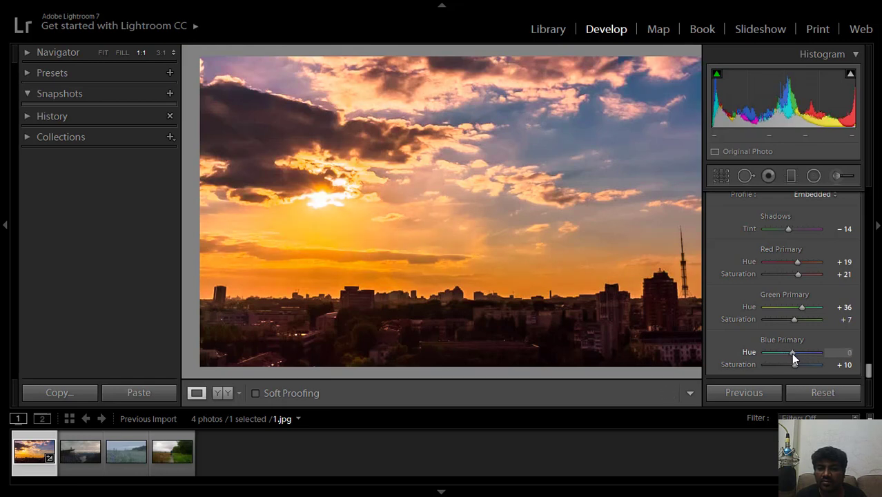
drag(795, 364, 792, 350)
drag(794, 320, 795, 319)
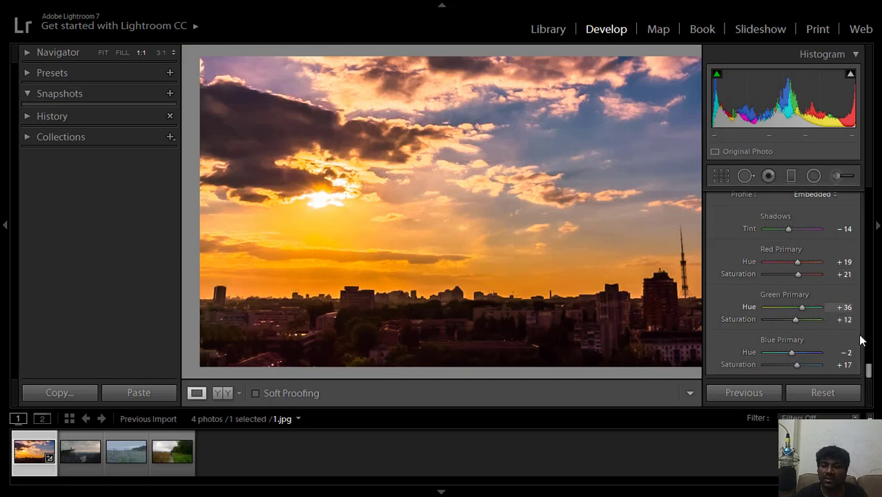
drag(872, 368, 871, 360)
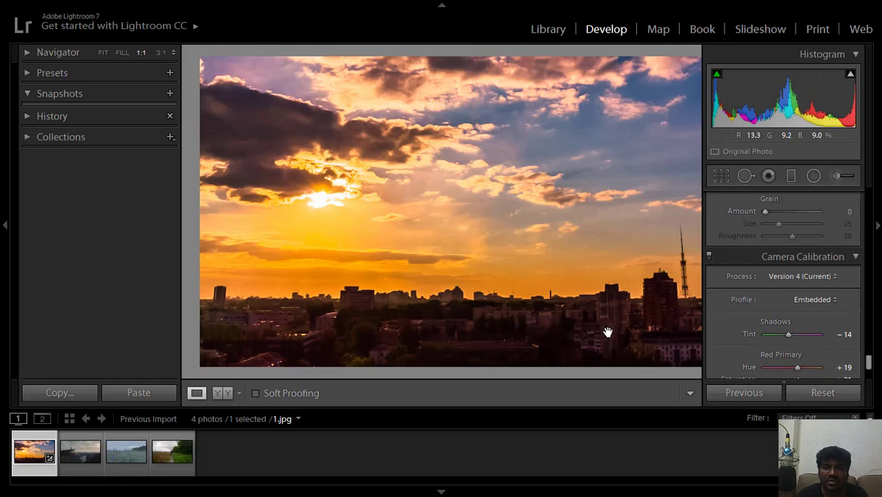
Show Before/After side by side and pan both views across the sun, skyline and TV tower.
click(235, 393)
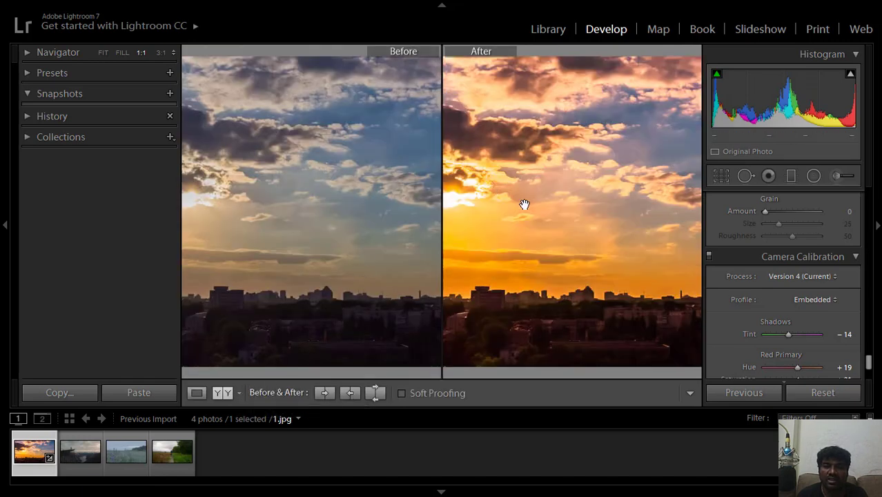
mouse_move(500, 237)
mouse_down()
mouse_move(544, 239)
mouse_move(622, 199)
mouse_up()
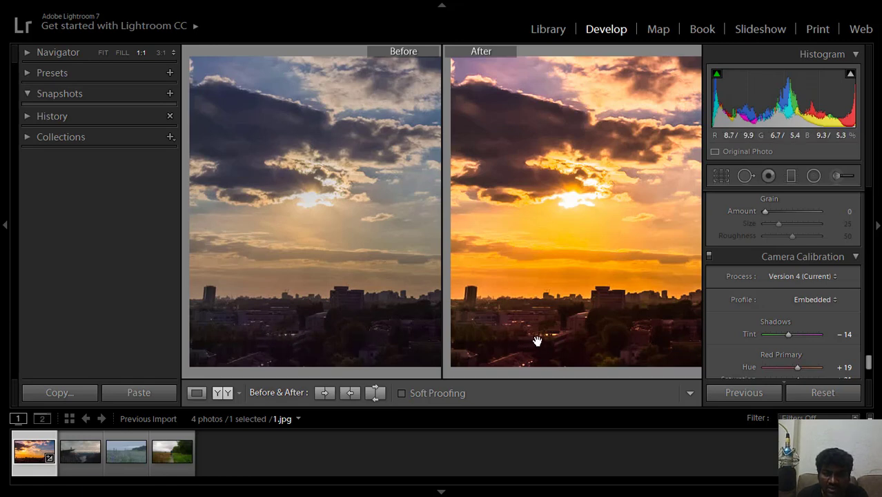
drag(561, 339, 525, 340)
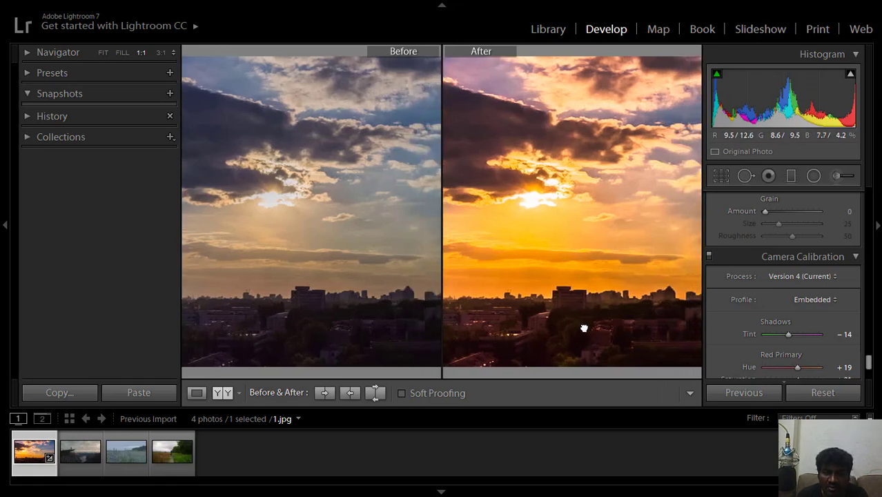
mouse_move(585, 326)
mouse_down()
mouse_move(536, 325)
mouse_move(553, 309)
mouse_move(515, 311)
mouse_up()
drag(583, 298, 489, 291)
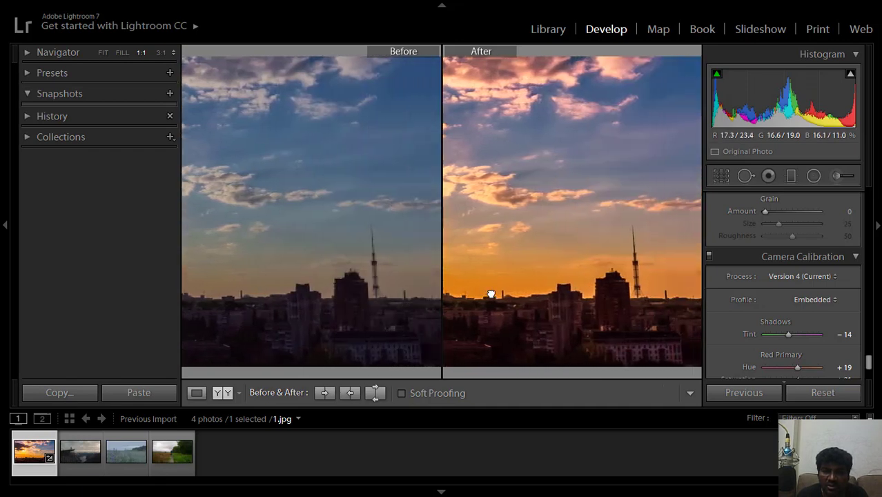
mouse_move(595, 295)
mouse_down()
mouse_move(491, 296)
mouse_move(570, 308)
mouse_move(583, 295)
mouse_move(617, 296)
mouse_up()
mouse_move(504, 289)
mouse_down()
mouse_move(583, 296)
mouse_move(530, 299)
mouse_up()
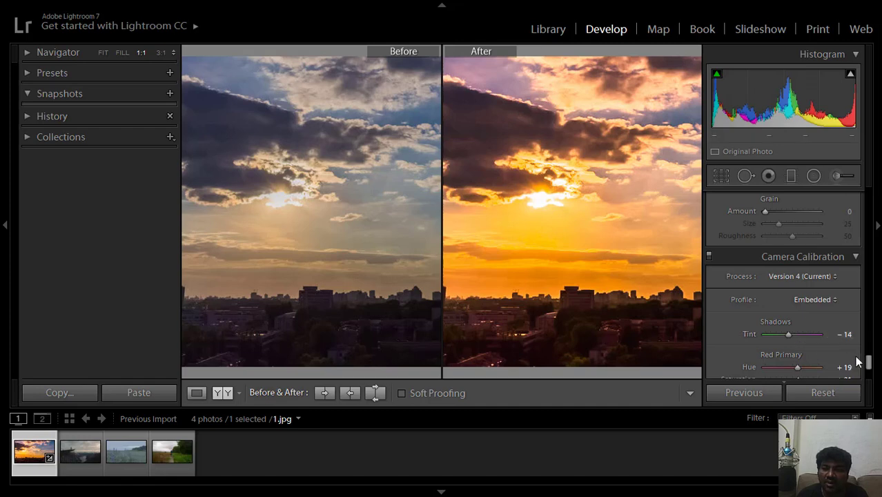
drag(869, 361, 869, 198)
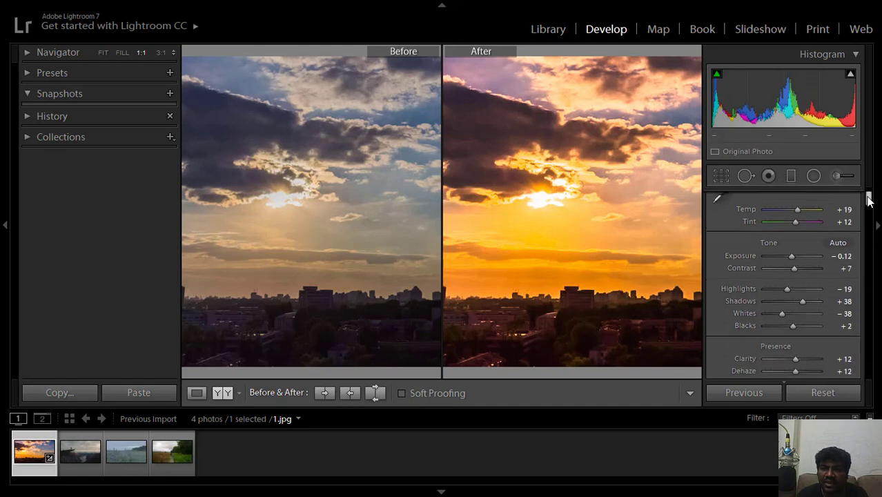
drag(869, 199, 870, 209)
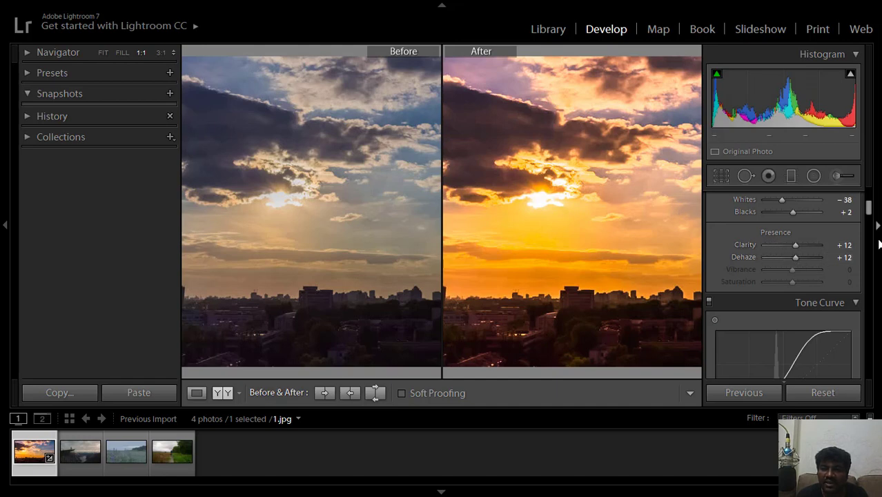
drag(868, 207, 869, 276)
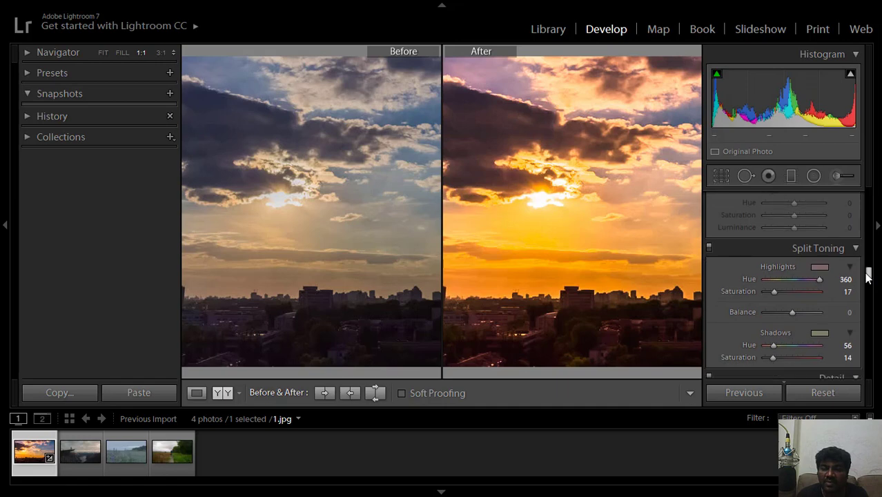
drag(868, 276, 869, 282)
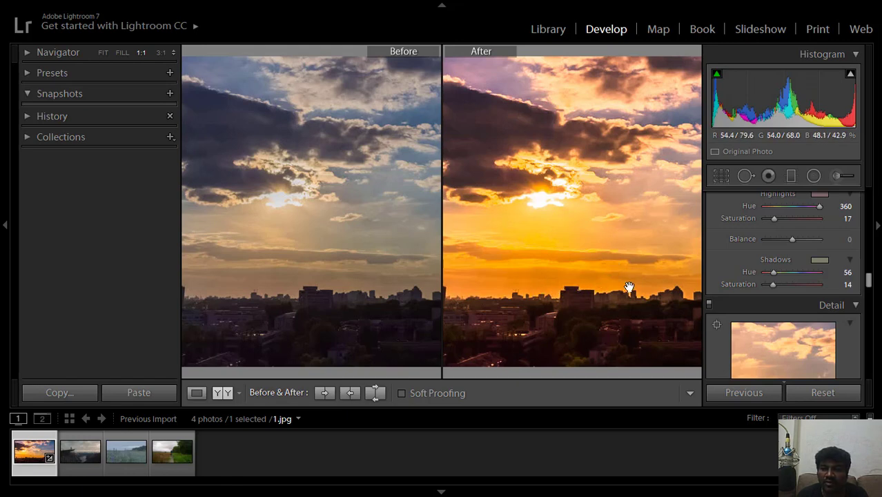
scroll(870, 276, up, 2)
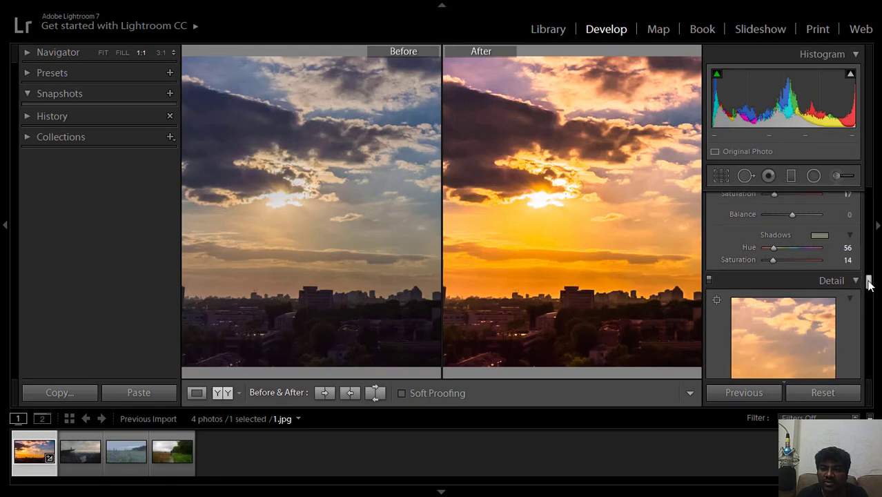
drag(870, 276, 870, 299)
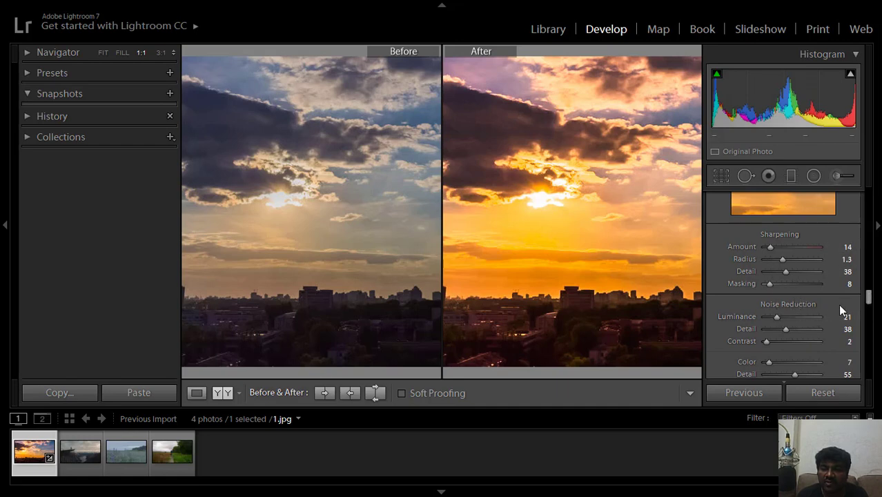
drag(868, 305, 869, 314)
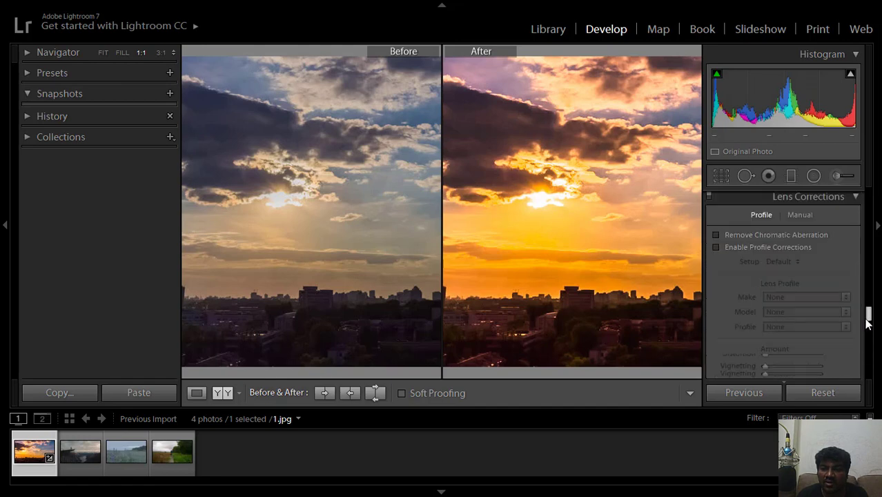
drag(868, 315, 866, 345)
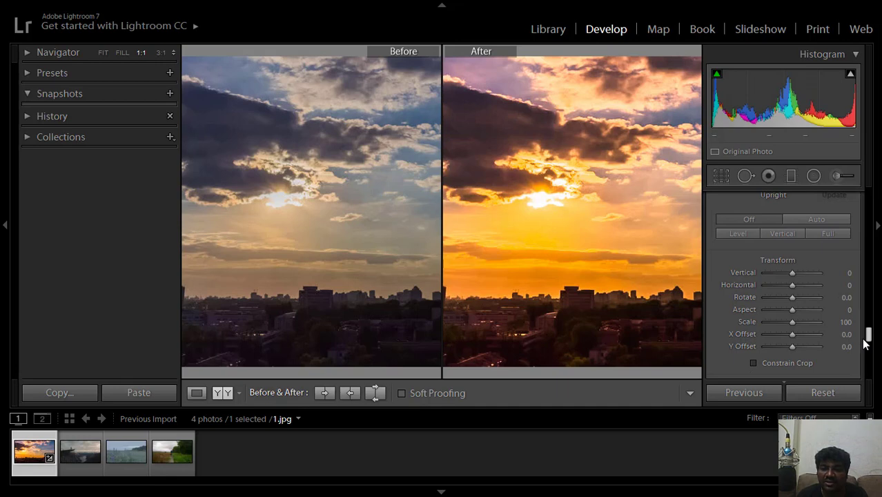
drag(865, 345, 865, 365)
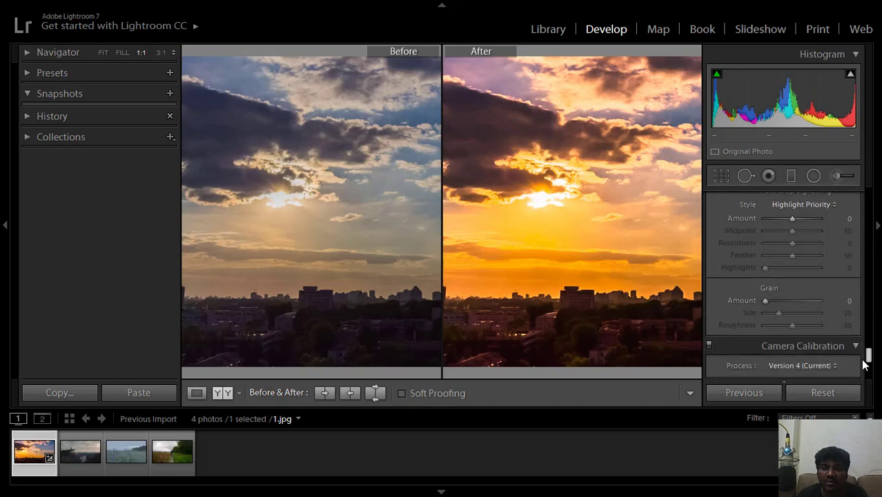